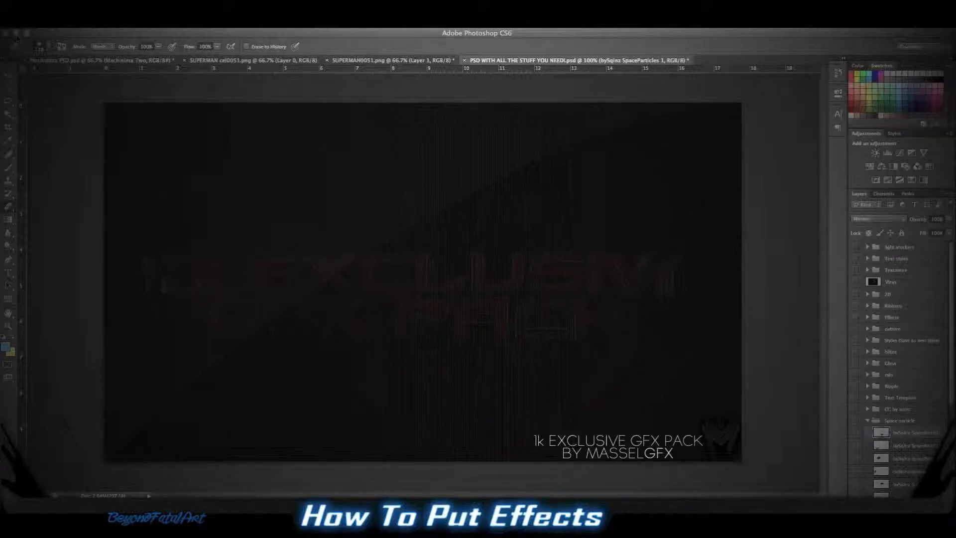
- Review the Machinima banner and the SUPERMAN text document, checking the text with and without its blue background layer
click(77, 60)
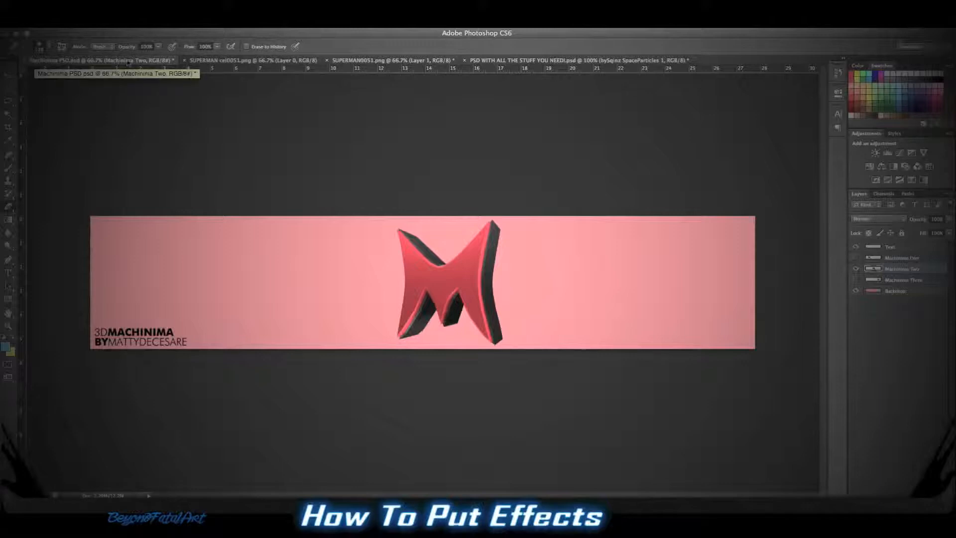
click(370, 60)
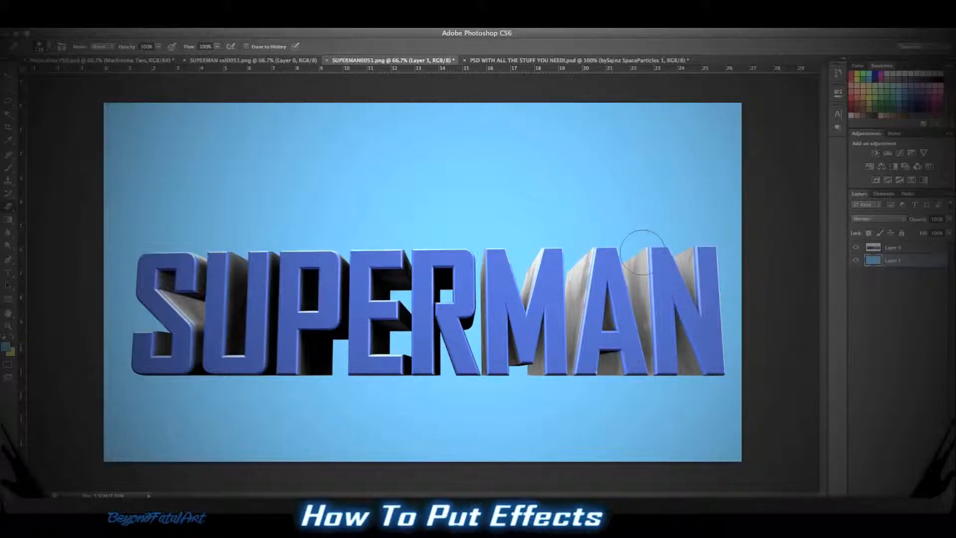
click(856, 261)
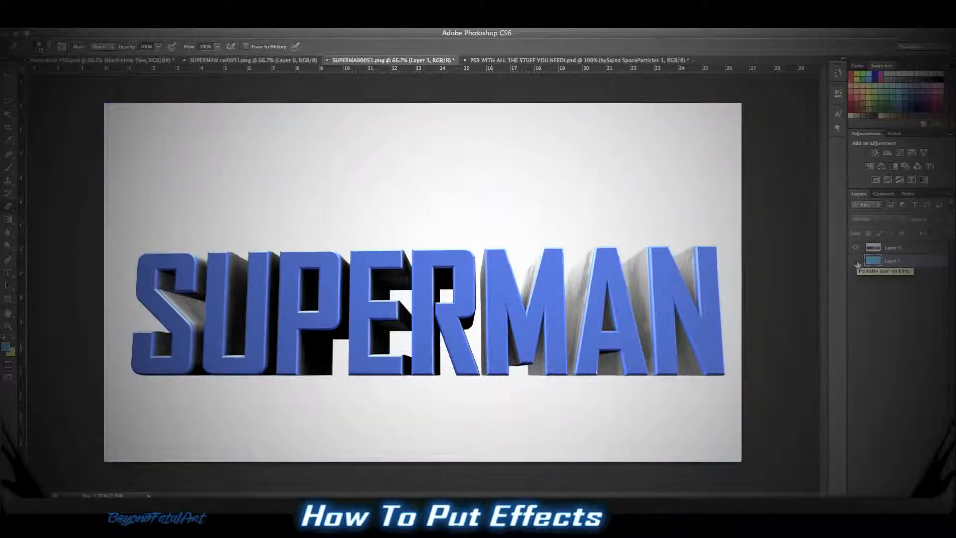
click(856, 261)
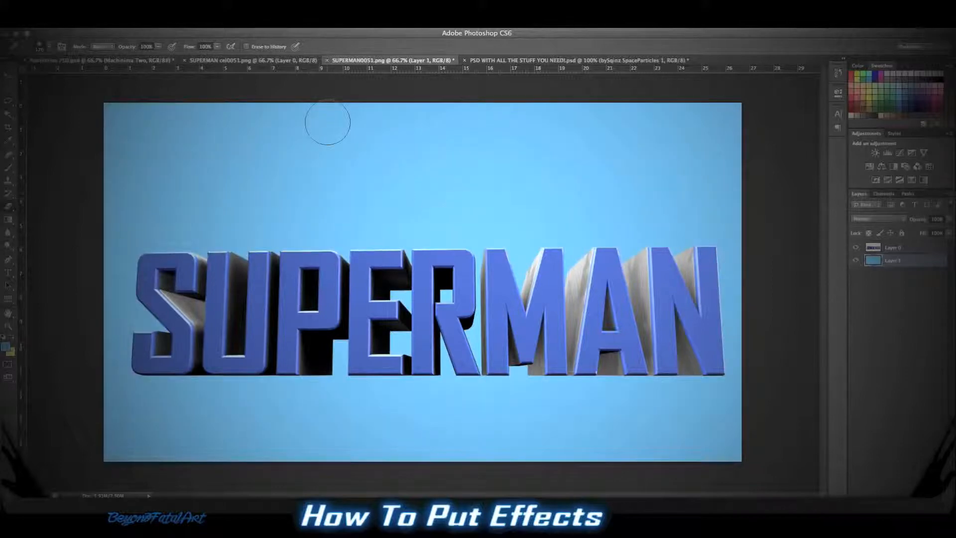
click(77, 60)
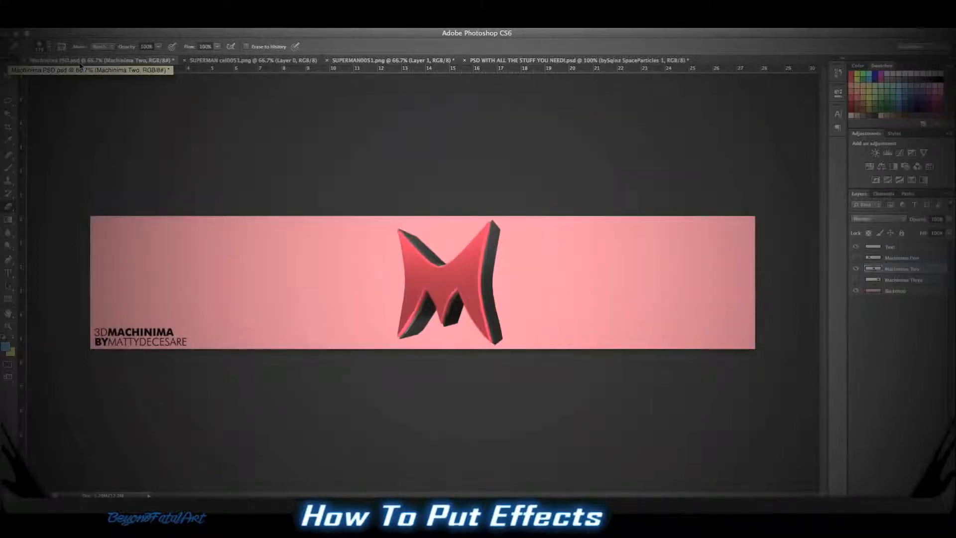
- Show the space particles group in the resource PSD and copy its SpaceParticles 1 layer onto the Machinima banner
click(521, 62)
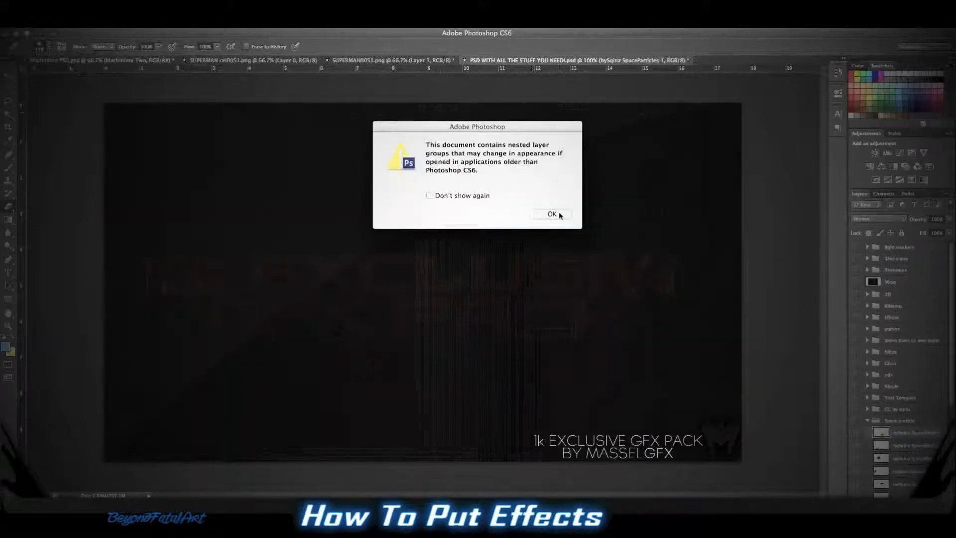
click(558, 212)
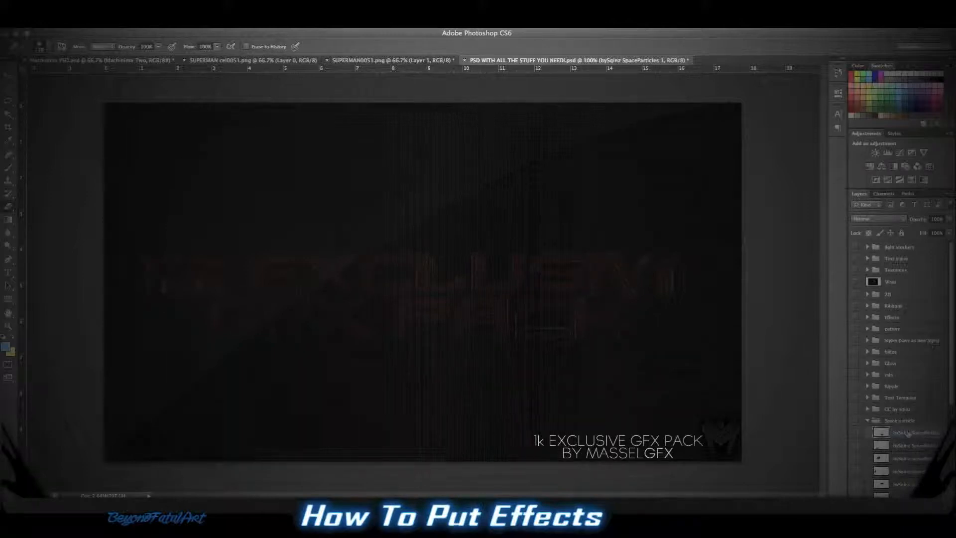
click(855, 422)
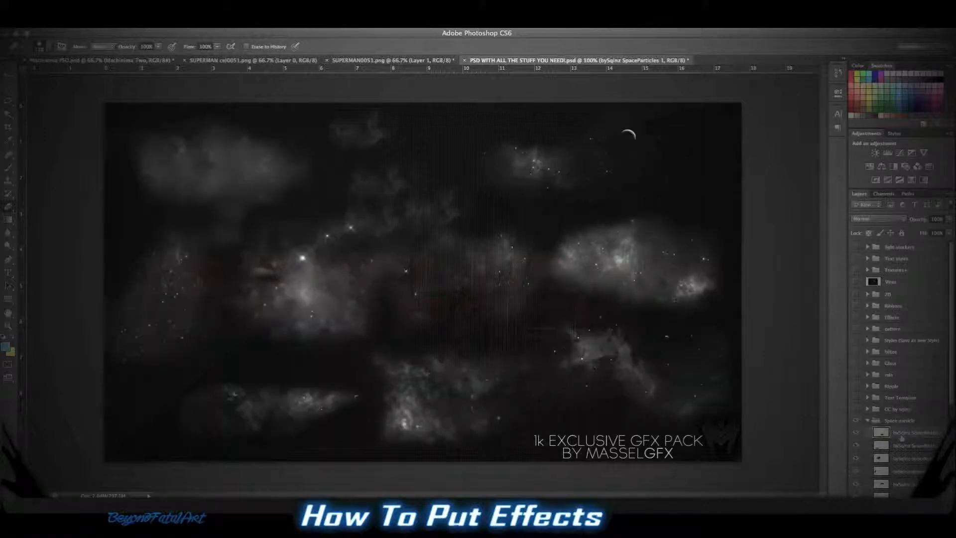
click(10, 125)
key(v)
drag(463, 413, 432, 254)
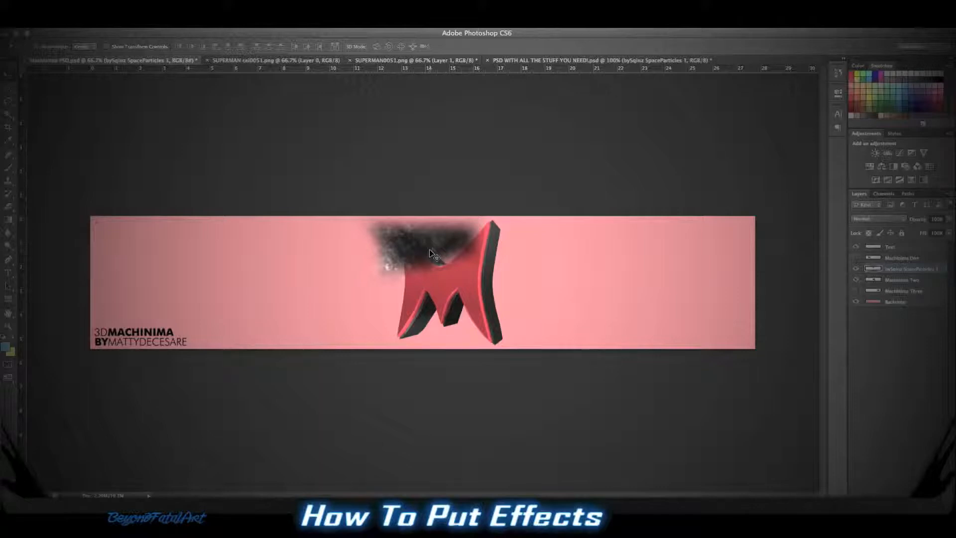
- Enlarge the space particles layer with Free Transform and position it so it covers the whole M logo
key(ctrl+t)
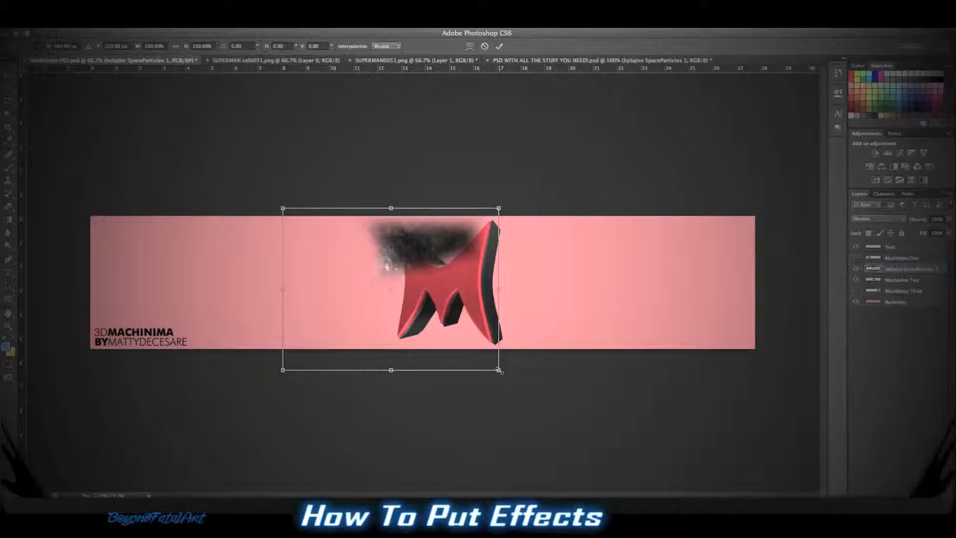
drag(498, 369, 790, 498)
drag(641, 292, 480, 277)
key(Return)
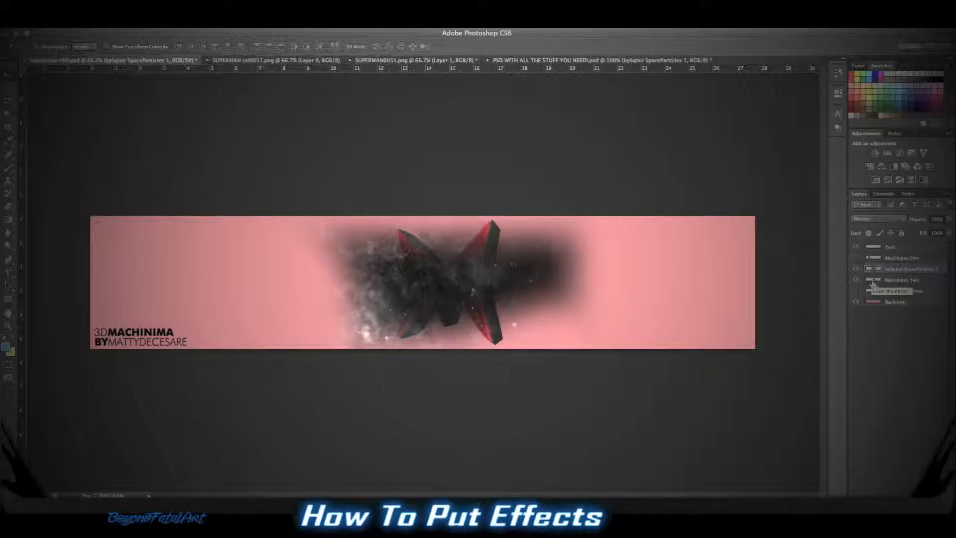
- Mask the space particles layer to the outline of the Machinima Two logo and set its blend mode to Linear Dodge (Add)
click(856, 302)
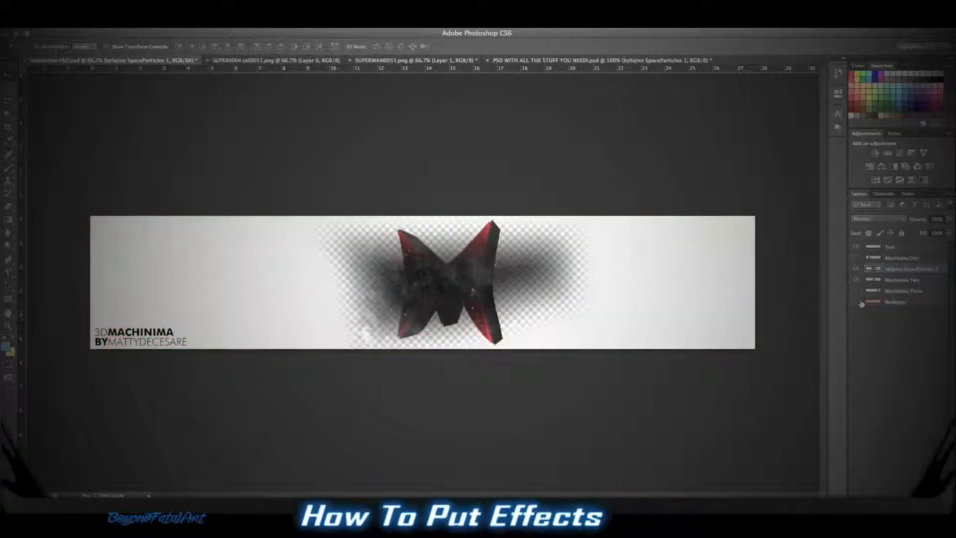
click(857, 301)
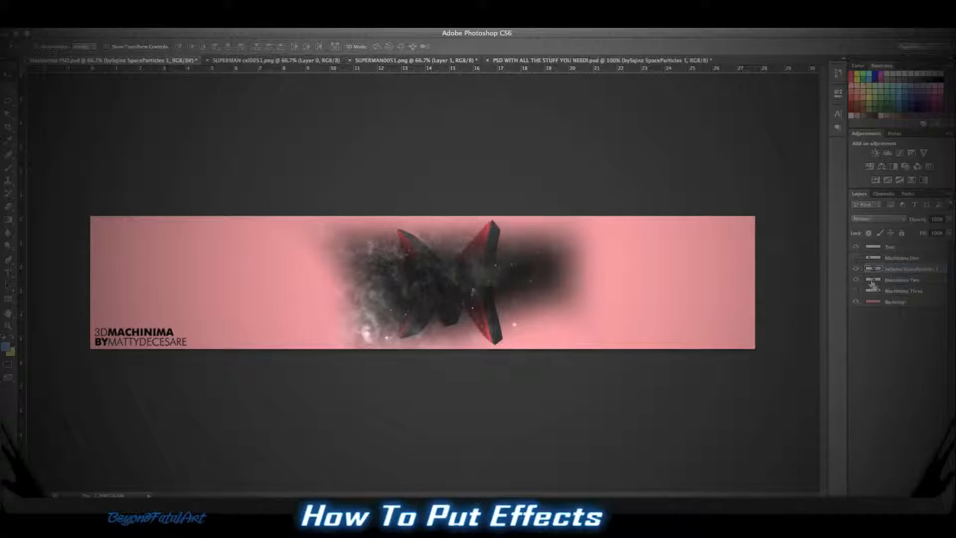
ctrl+click(872, 282)
click(889, 492)
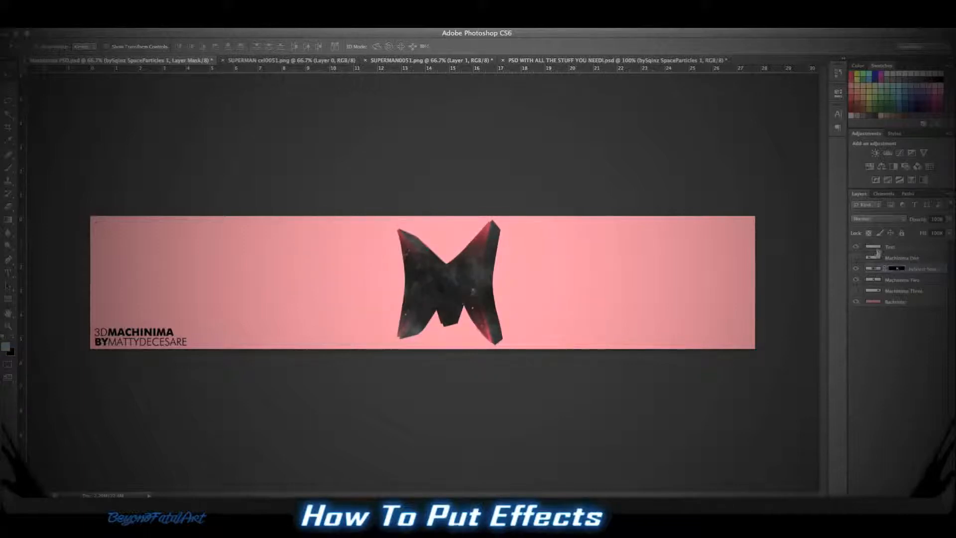
click(871, 220)
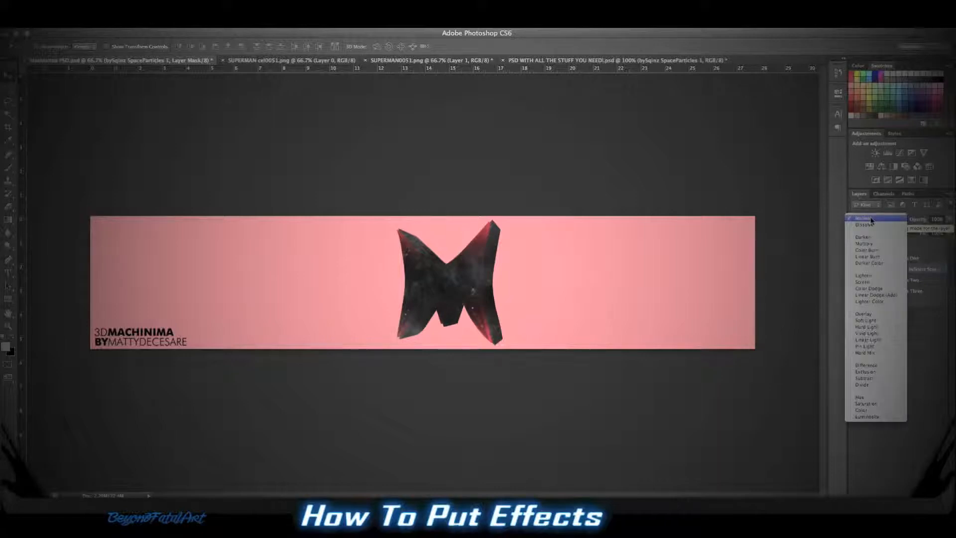
click(884, 295)
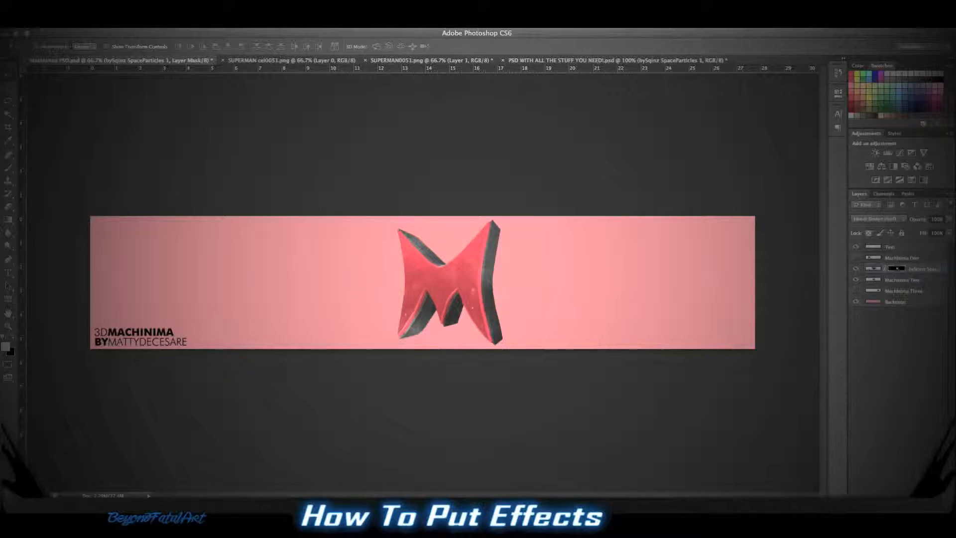
- Add a black-to-white Gradient Overlay in Overlay blend mode to the Machinima Two layer and shift the gradient slightly over the logo
click(928, 281)
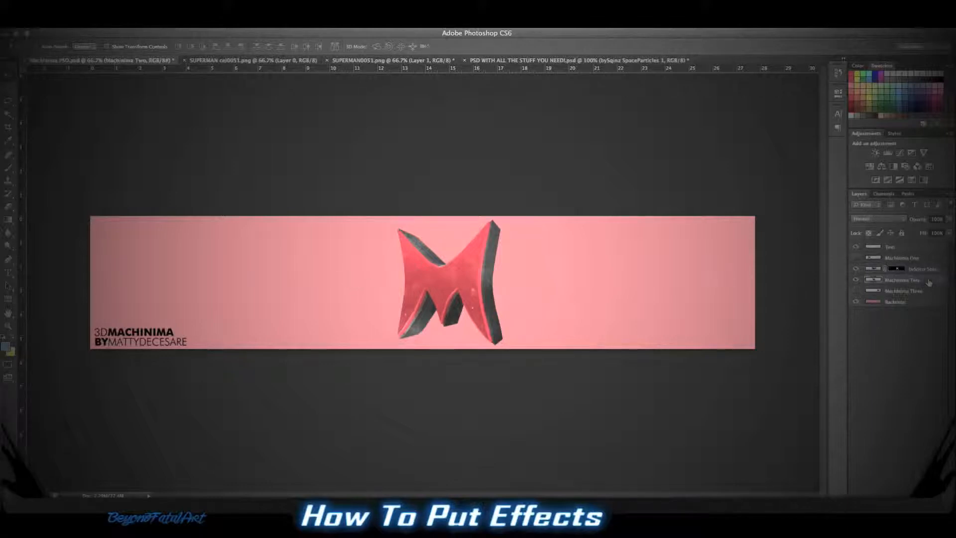
double_click(928, 281)
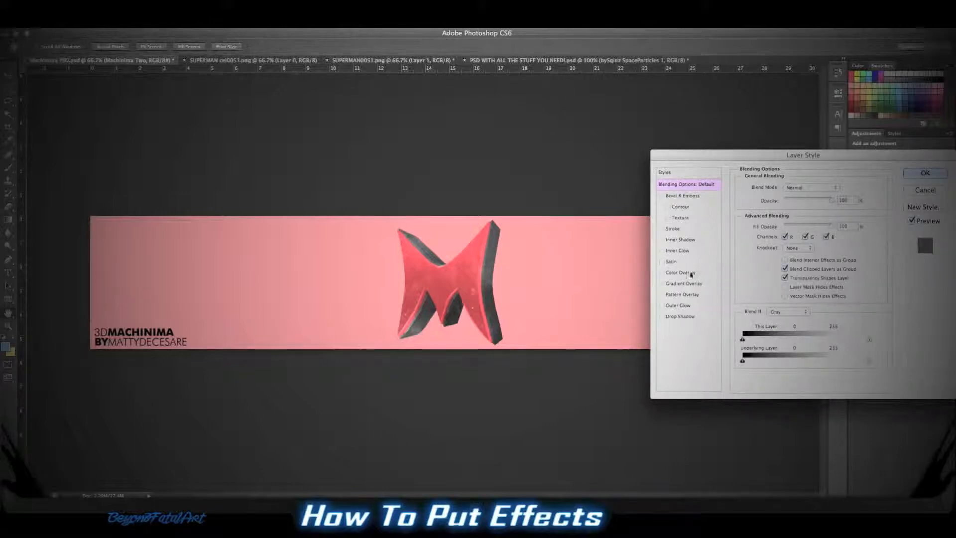
click(662, 283)
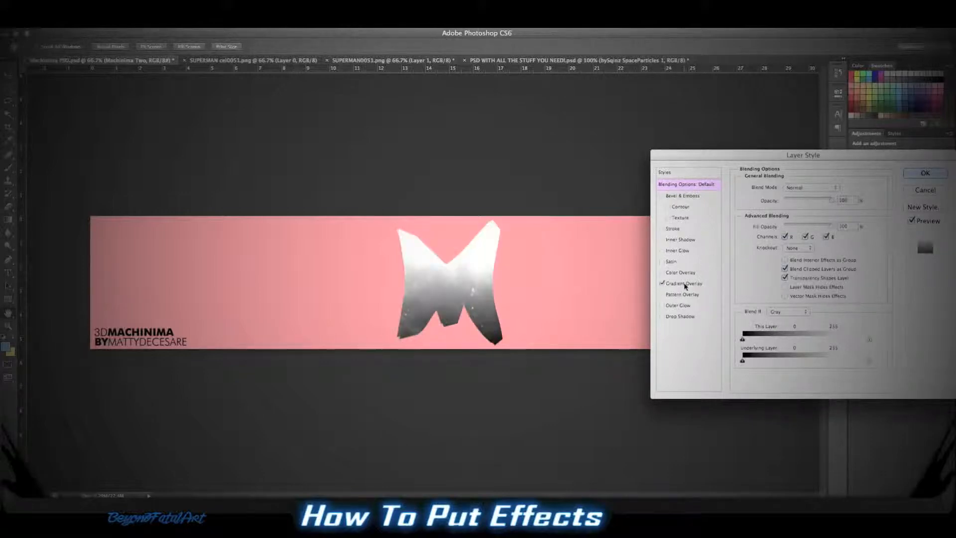
click(685, 283)
click(809, 188)
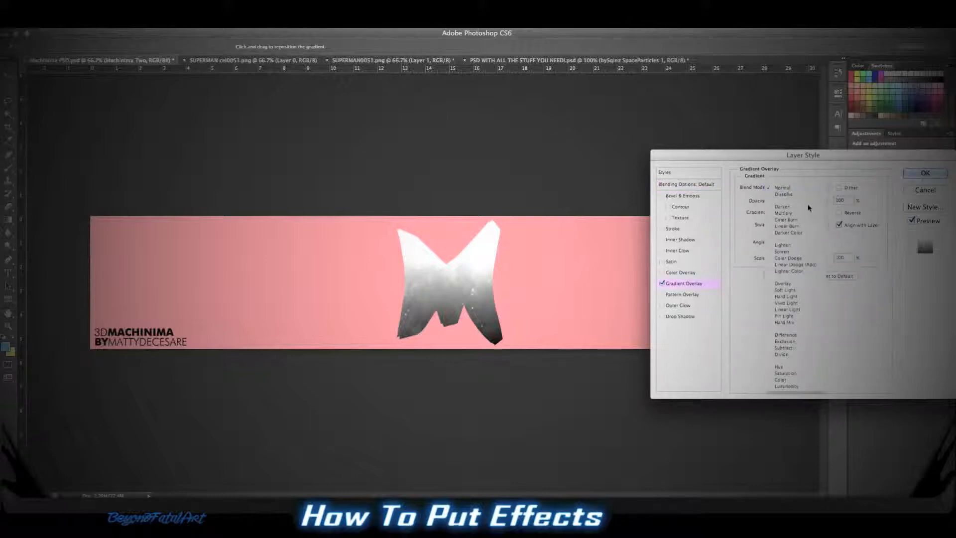
click(808, 289)
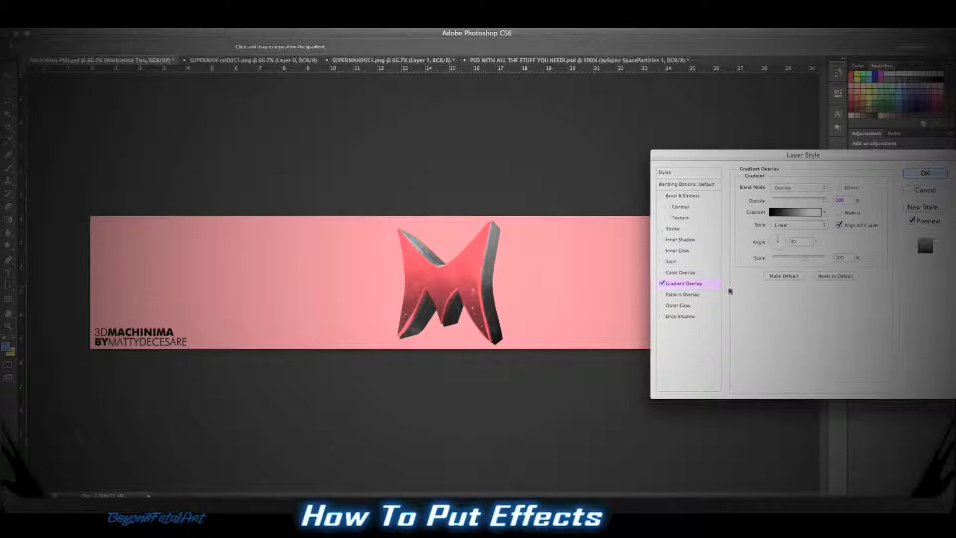
drag(486, 301, 487, 314)
- Add a soft black Multiply drop shadow with increased distance and size to the logo, leave Outer Glow off, and apply the layer style
click(680, 317)
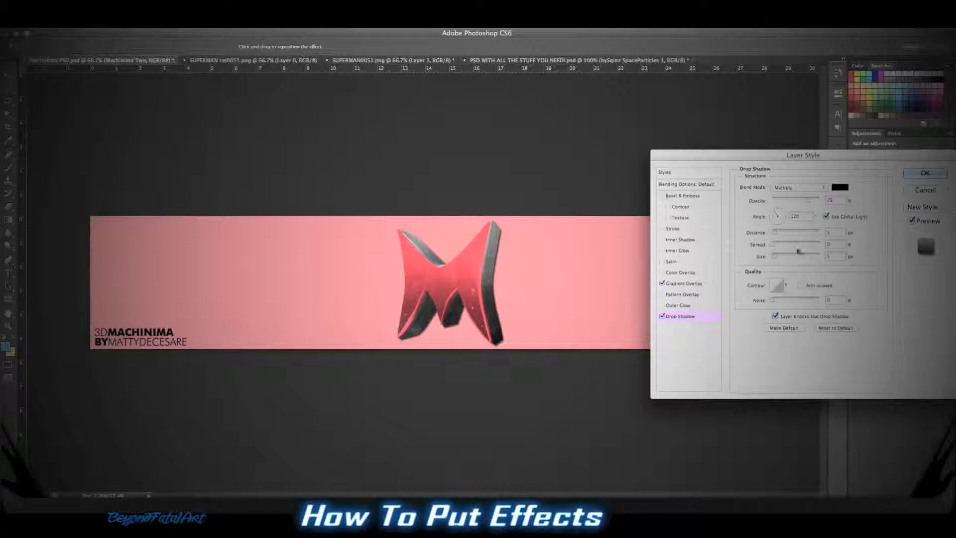
drag(775, 235, 783, 258)
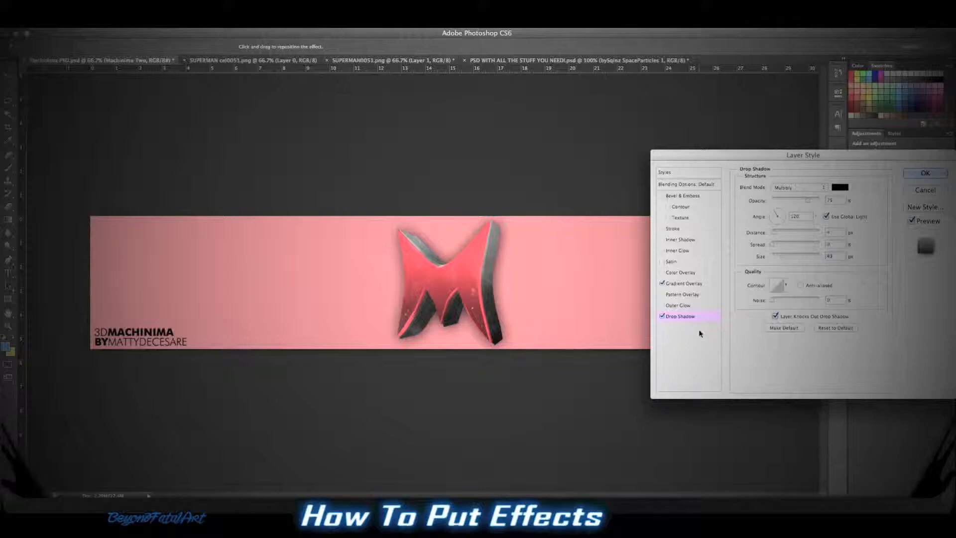
click(662, 317)
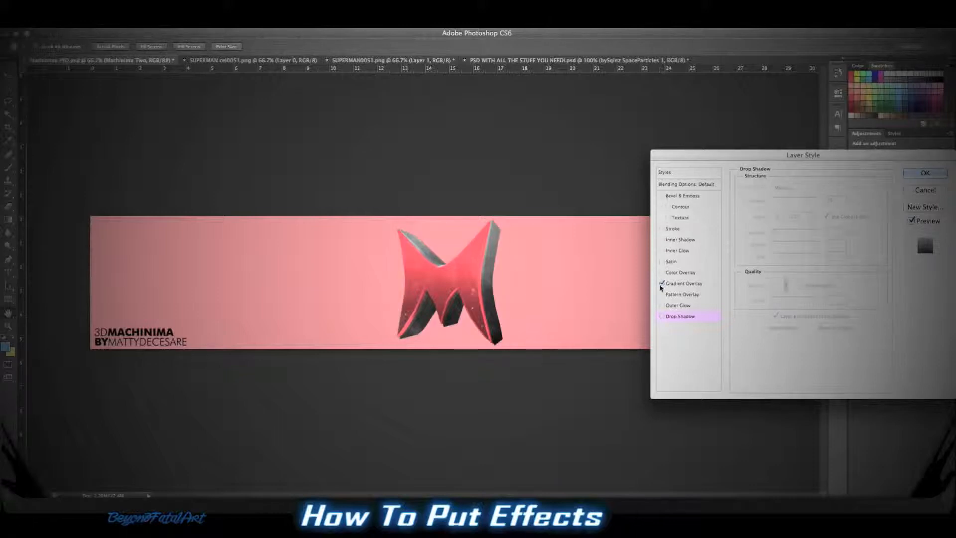
click(662, 305)
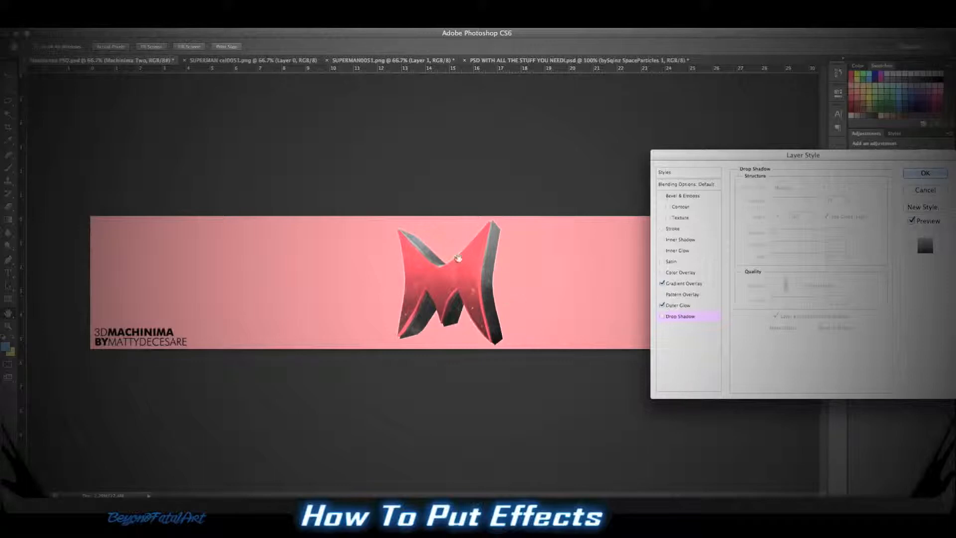
click(662, 305)
click(661, 316)
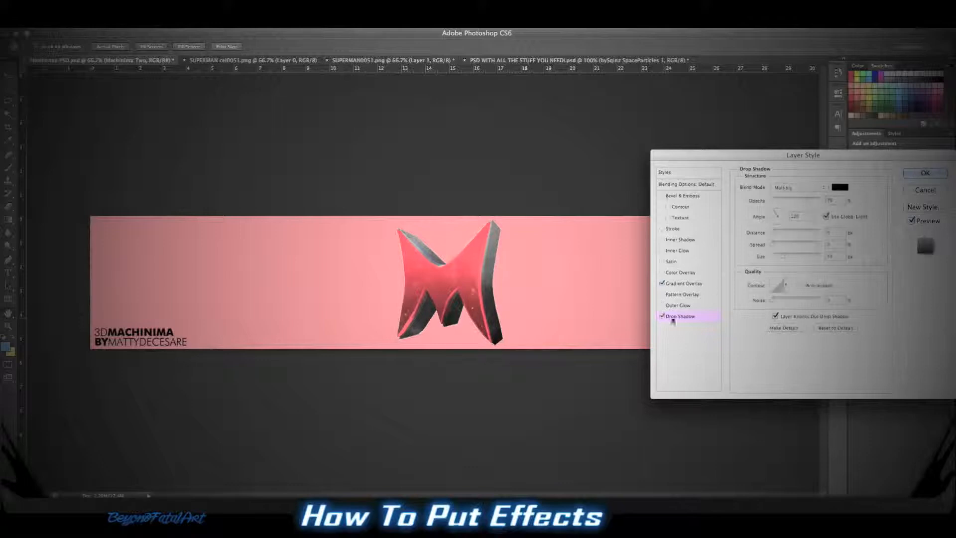
click(924, 174)
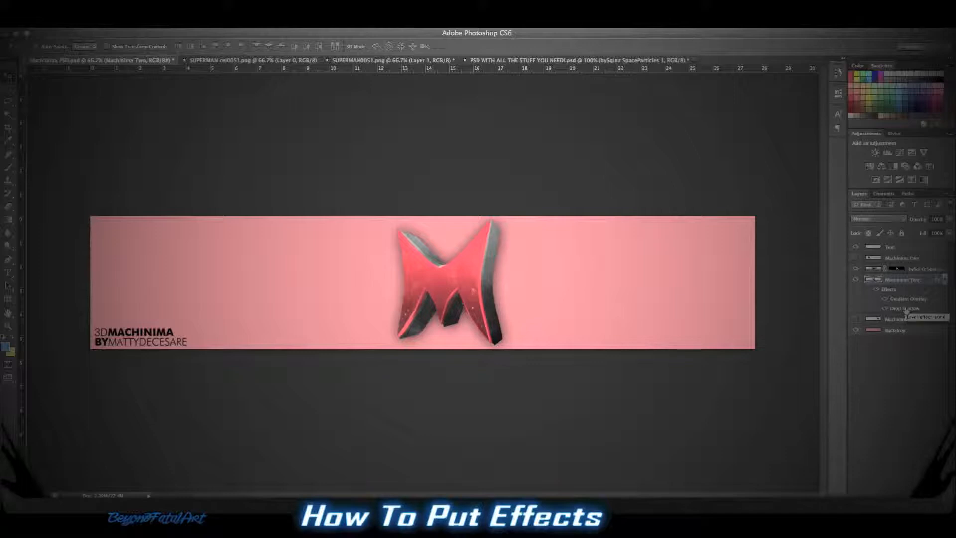
- Duplicate the Machinima Two layer and clear the layer style from the original beneath the copy
key(ctrl+j)
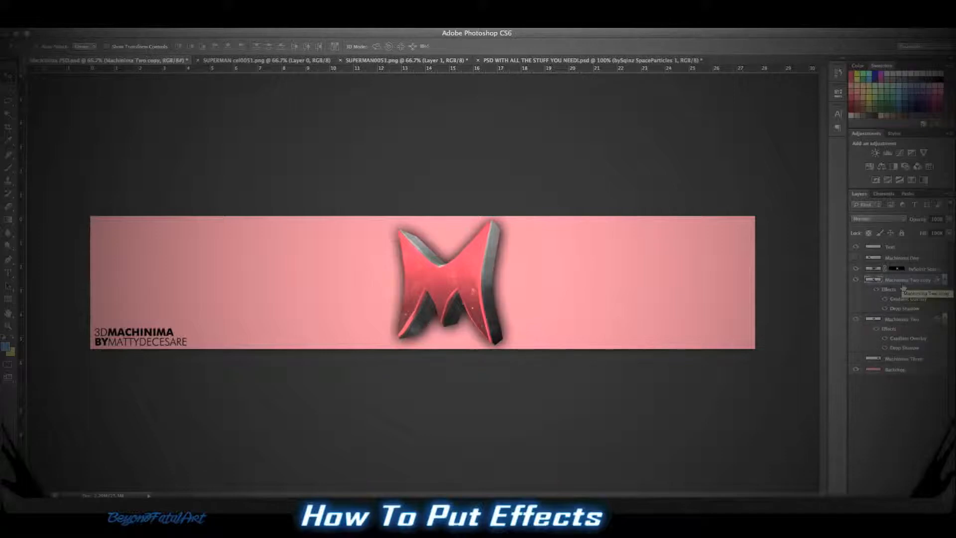
right_click(902, 318)
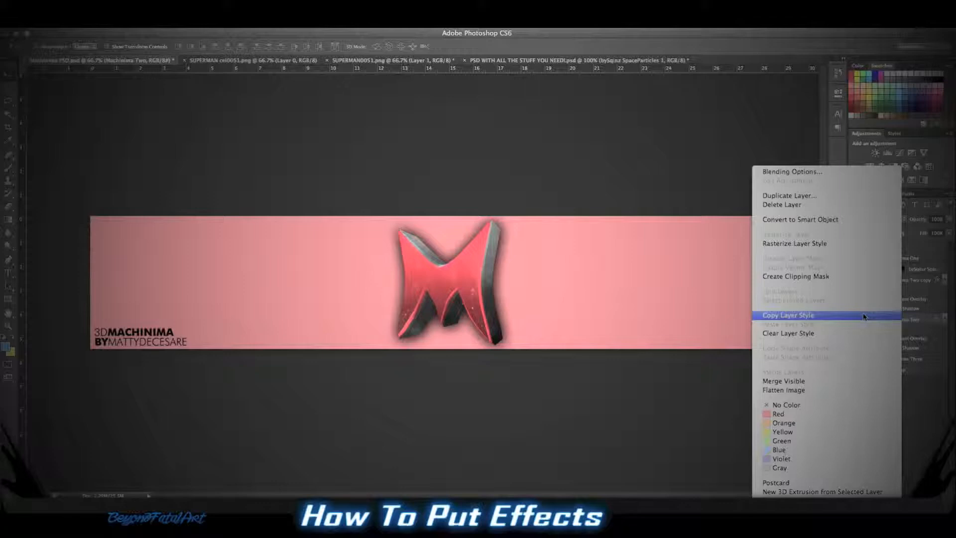
click(818, 334)
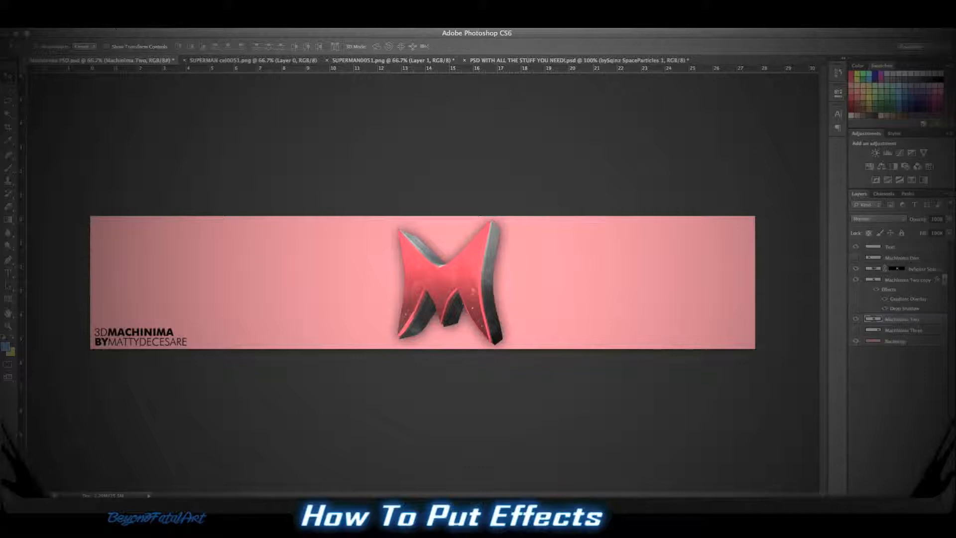
- Apply a Motion Blur at a 0° angle and 38 pixels distance to the original Machinima Two layer beneath the copy
click(86, 27)
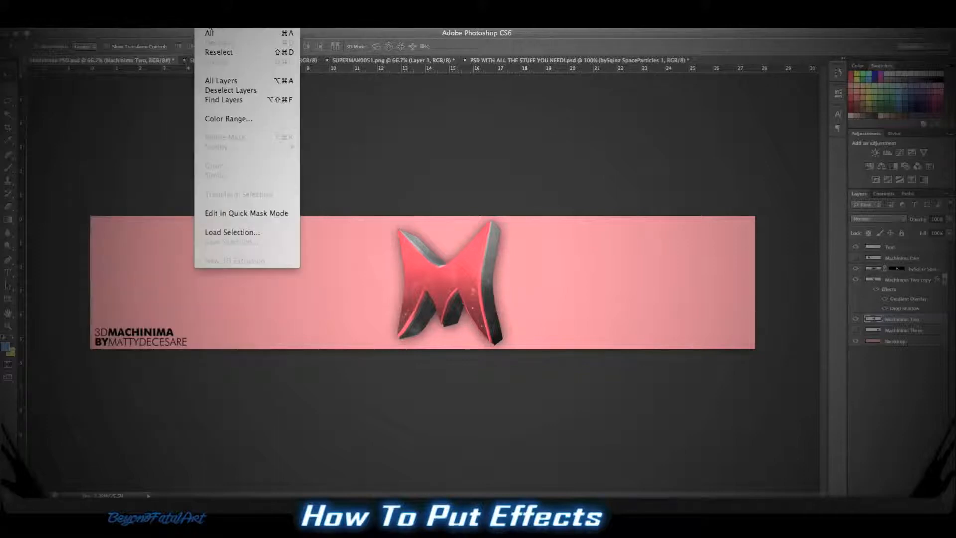
mouse_move(236, 27)
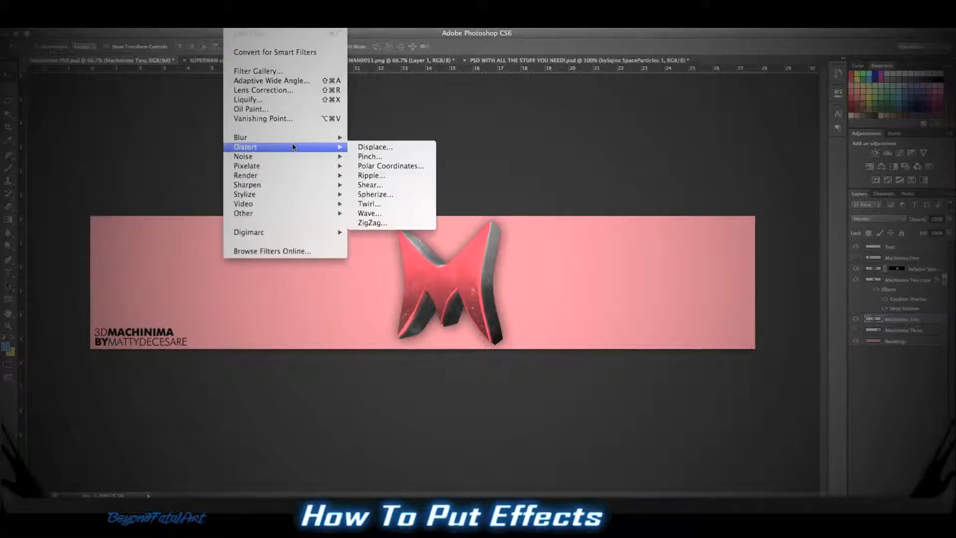
mouse_move(279, 138)
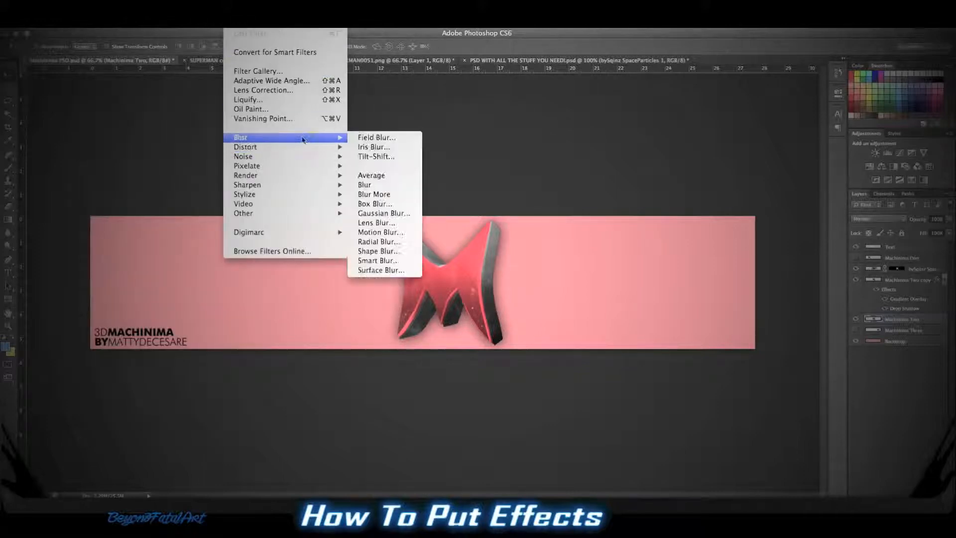
click(402, 233)
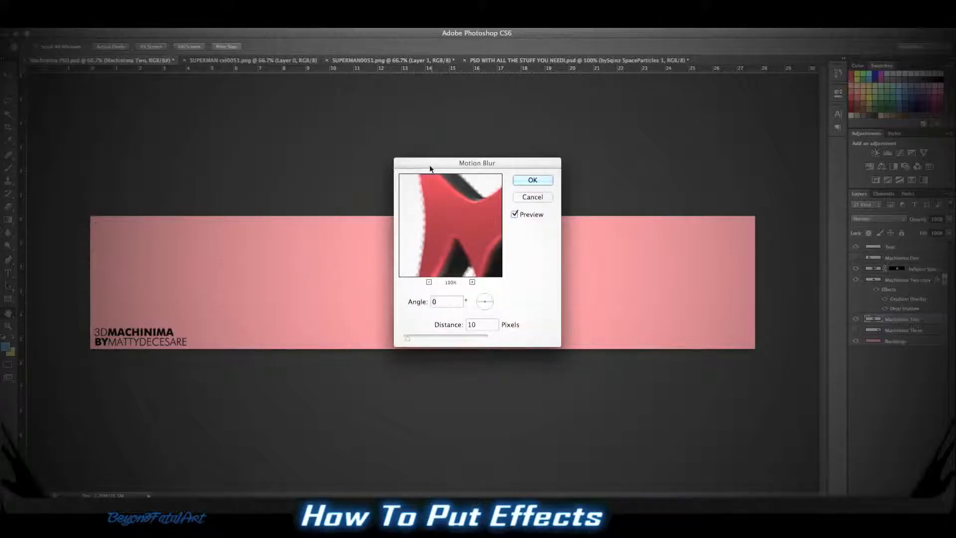
drag(478, 163, 693, 163)
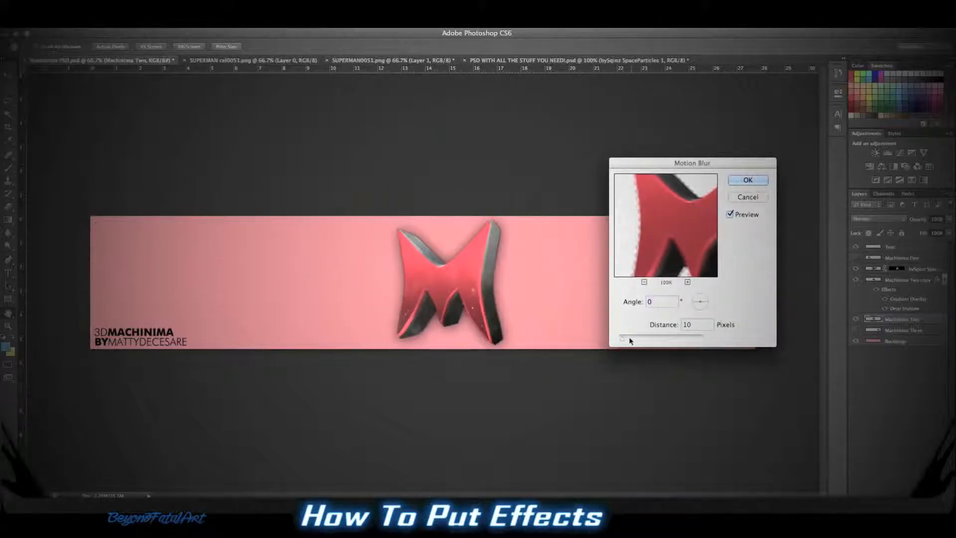
drag(626, 340, 637, 342)
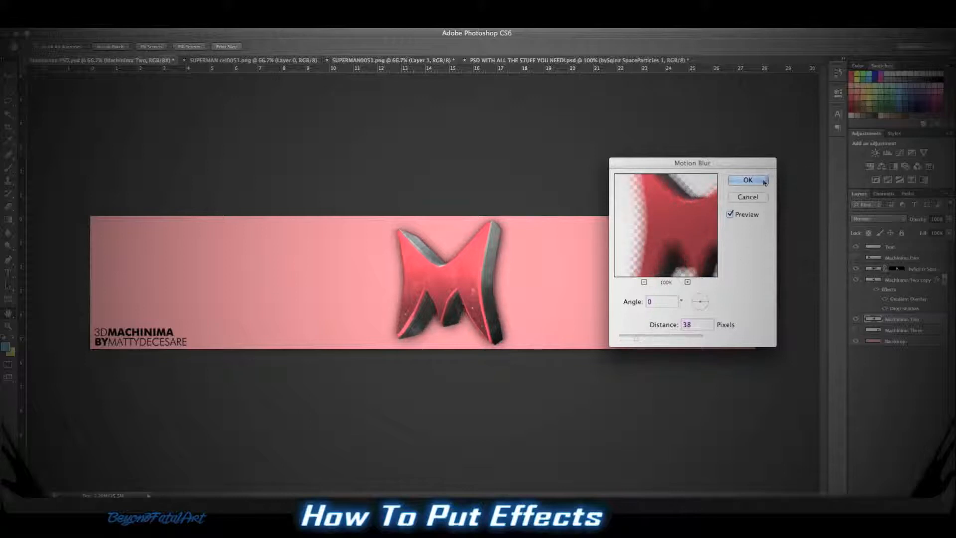
click(762, 180)
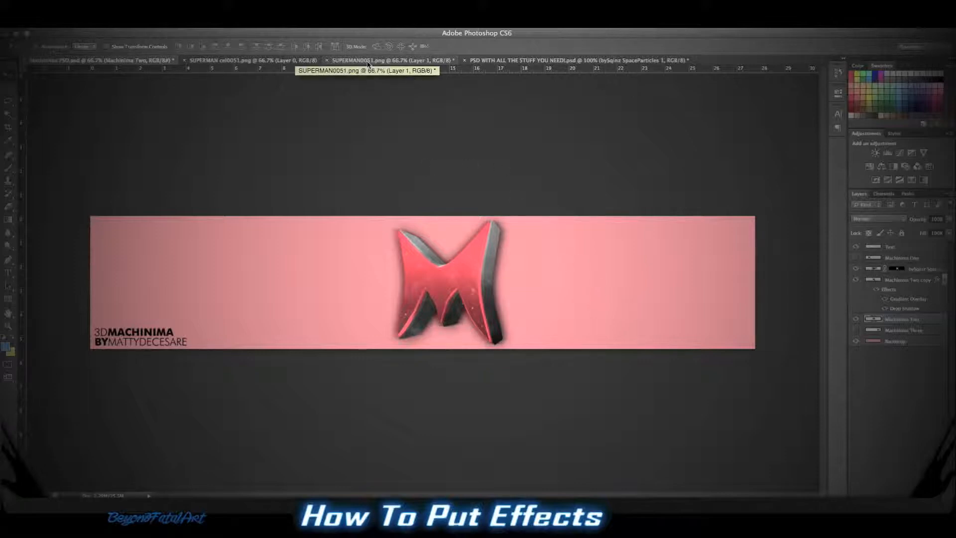
- In the PSD WITH ALL THE STUFF YOU NEED document, collapse and hide the Space particle group and check the Effects group
click(368, 60)
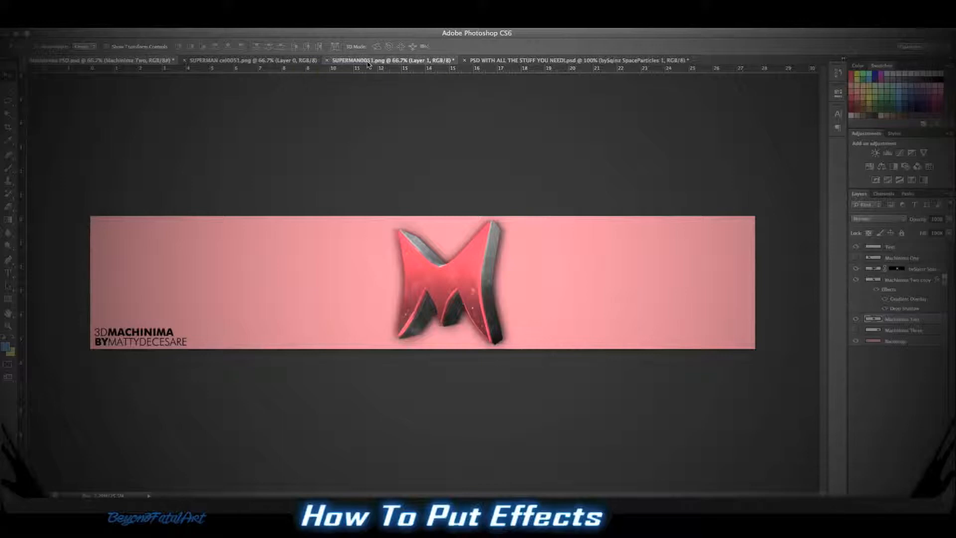
click(528, 62)
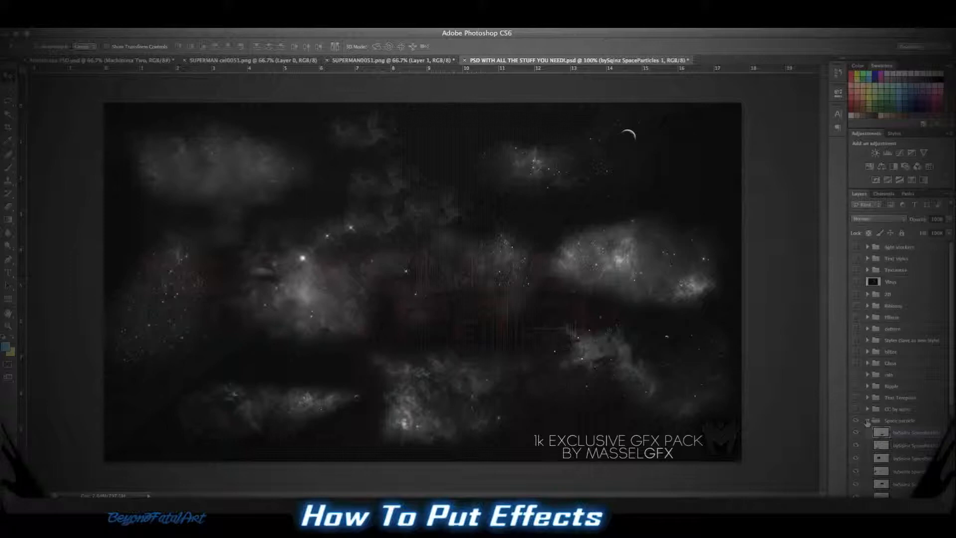
click(867, 420)
click(856, 414)
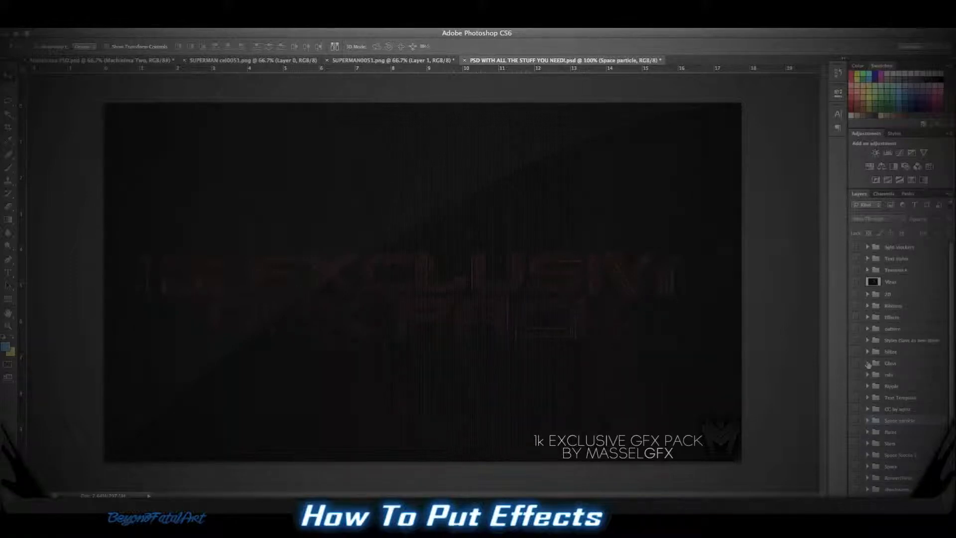
click(867, 317)
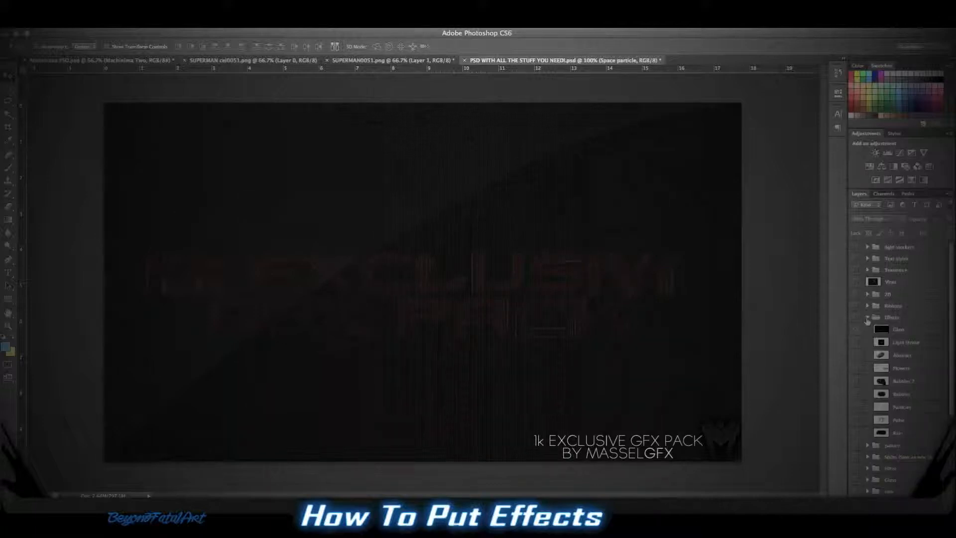
click(866, 318)
click(867, 318)
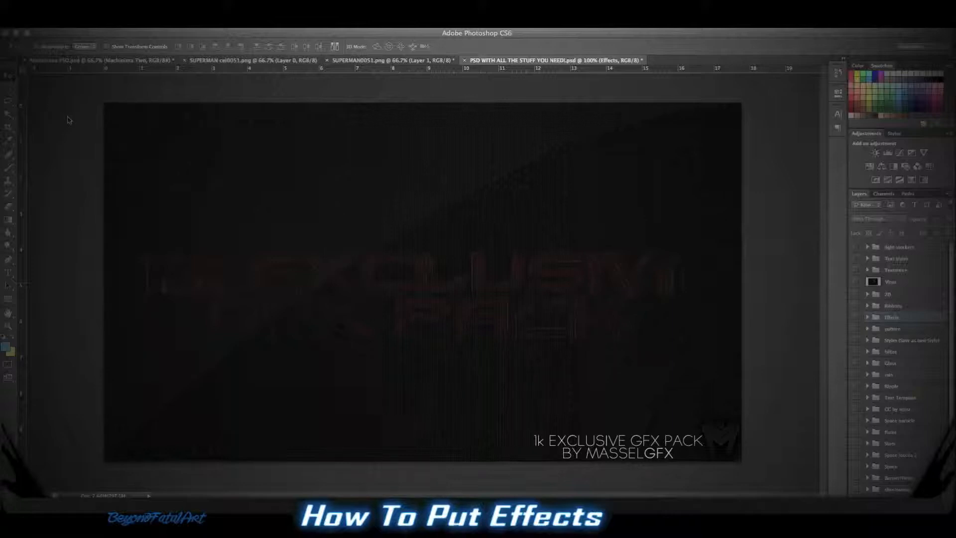
- Switch to Finder and open the GFX folder inside the Amen folder's personal subfolder on the Desktop
click(103, 23)
click(104, 23)
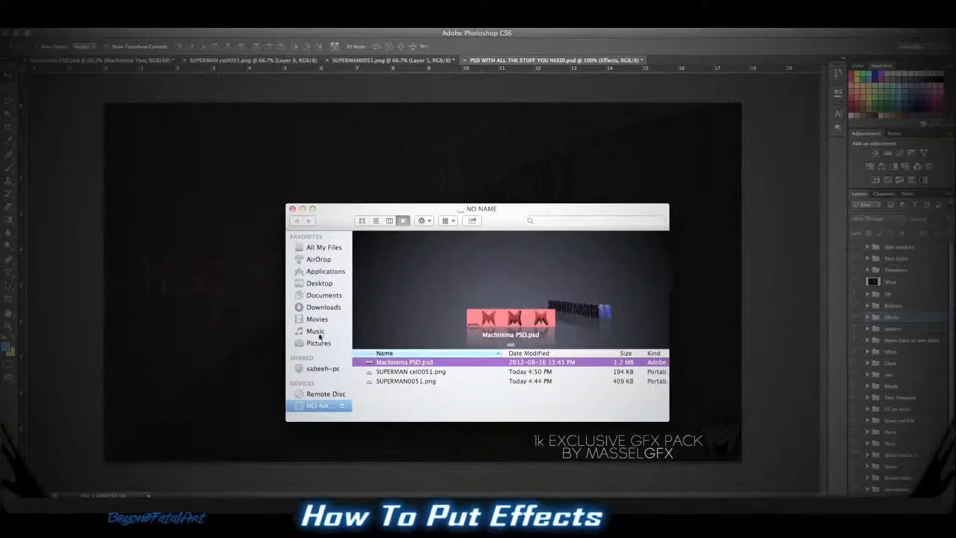
click(318, 287)
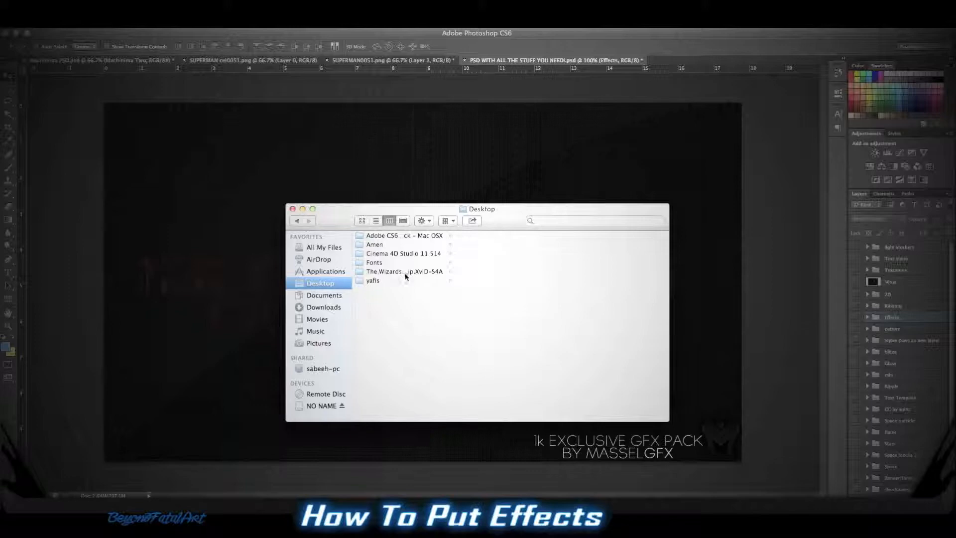
click(389, 245)
click(500, 245)
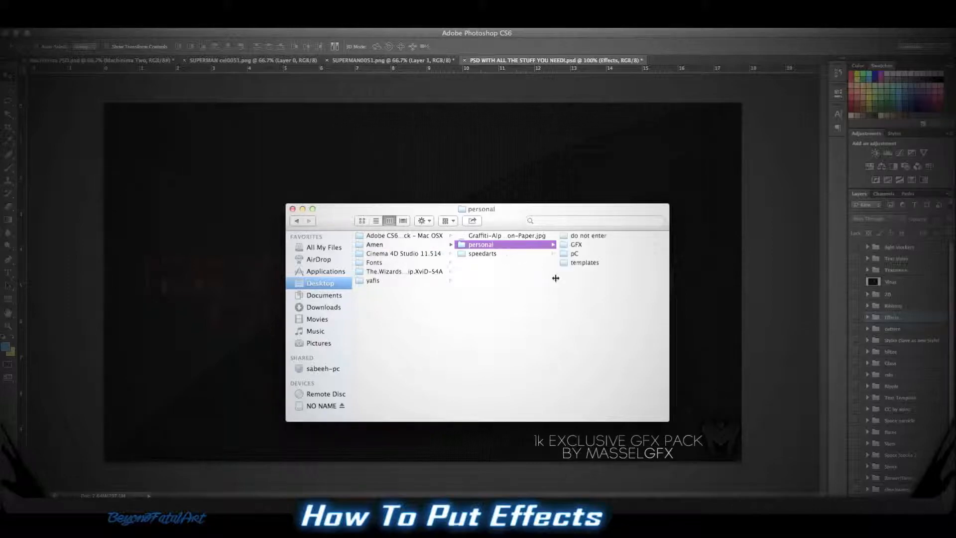
click(577, 246)
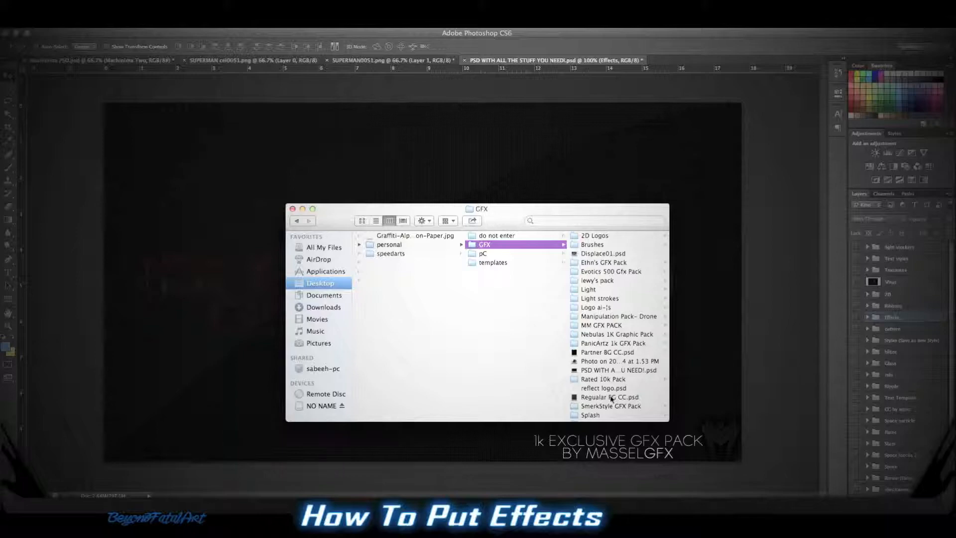
- Look through the PanicArtz 1k, Nebulas 1K and Evotics 500 graphics packs for a texture
click(599, 345)
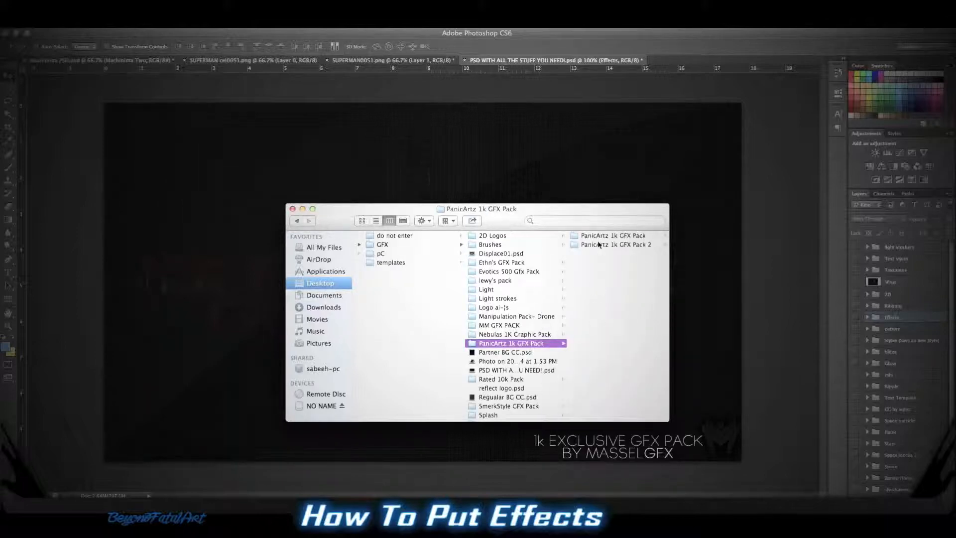
click(599, 245)
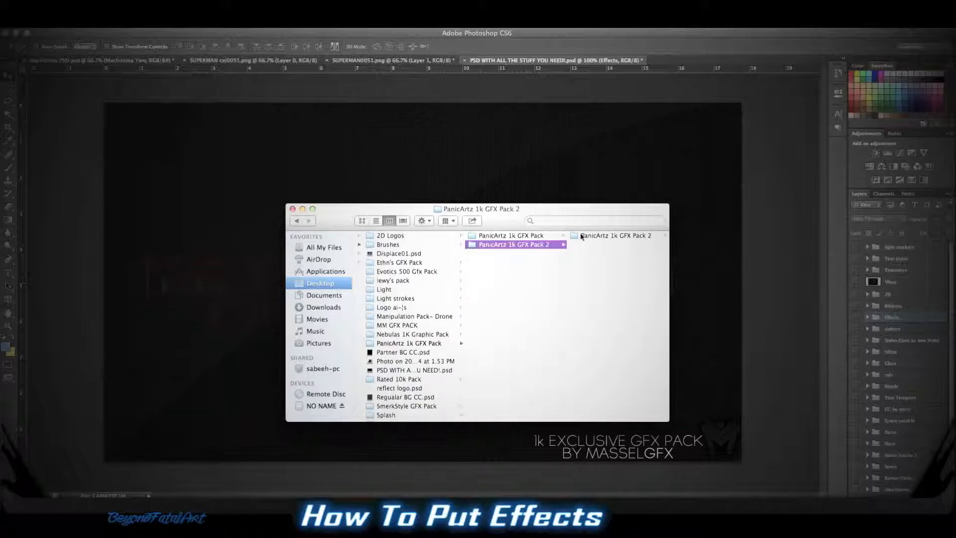
click(382, 333)
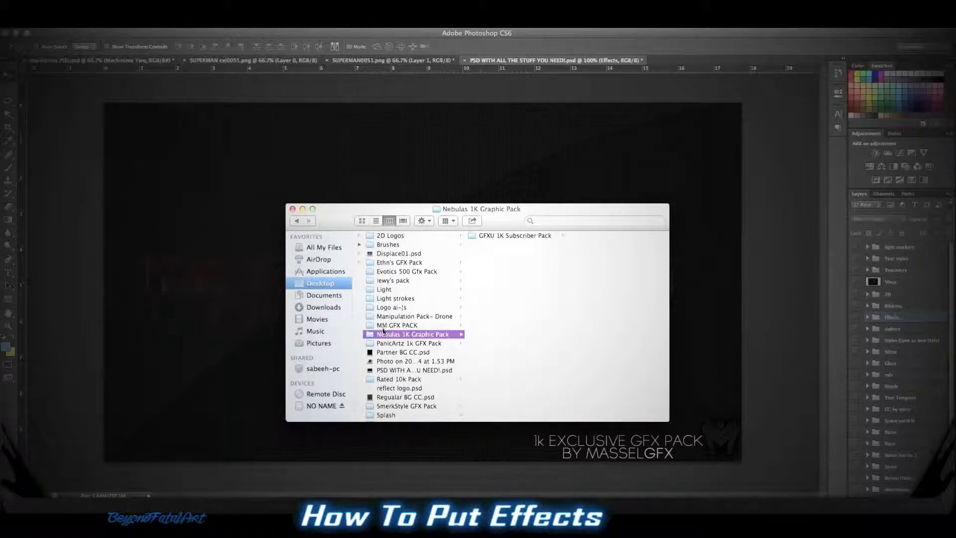
click(391, 271)
click(483, 236)
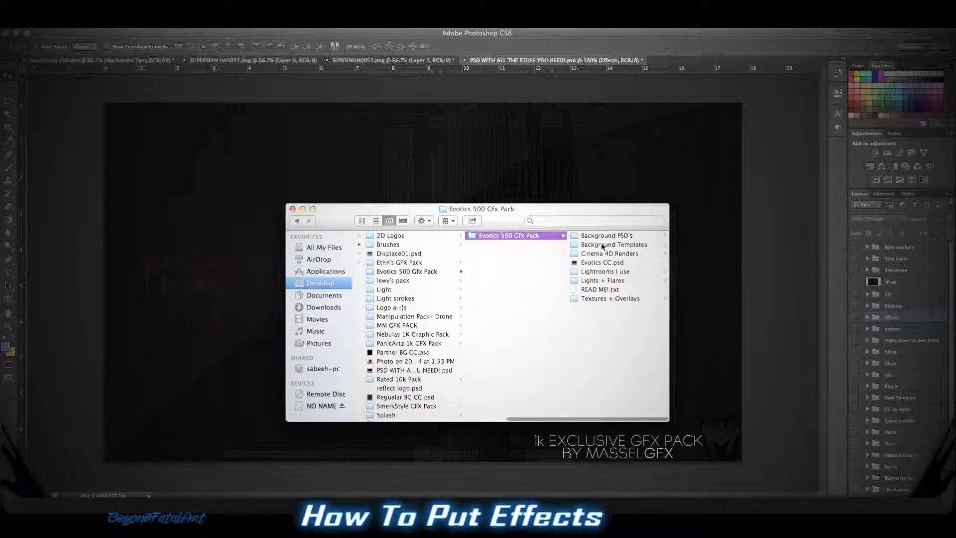
- Find abstract.jpg in the Unique Textures folder of Ethn's GFX Pack and place it in the SUPERMAN0051.png document
click(429, 262)
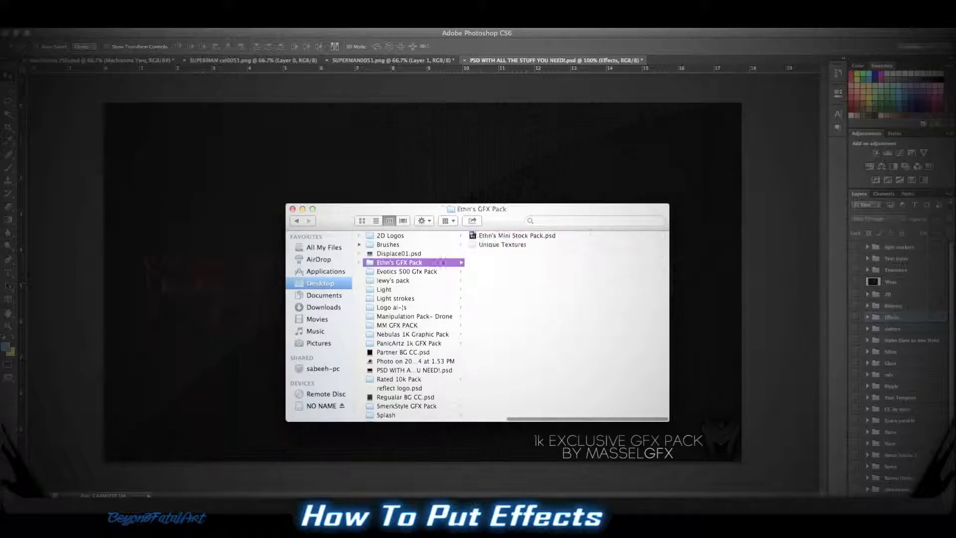
click(515, 244)
click(605, 262)
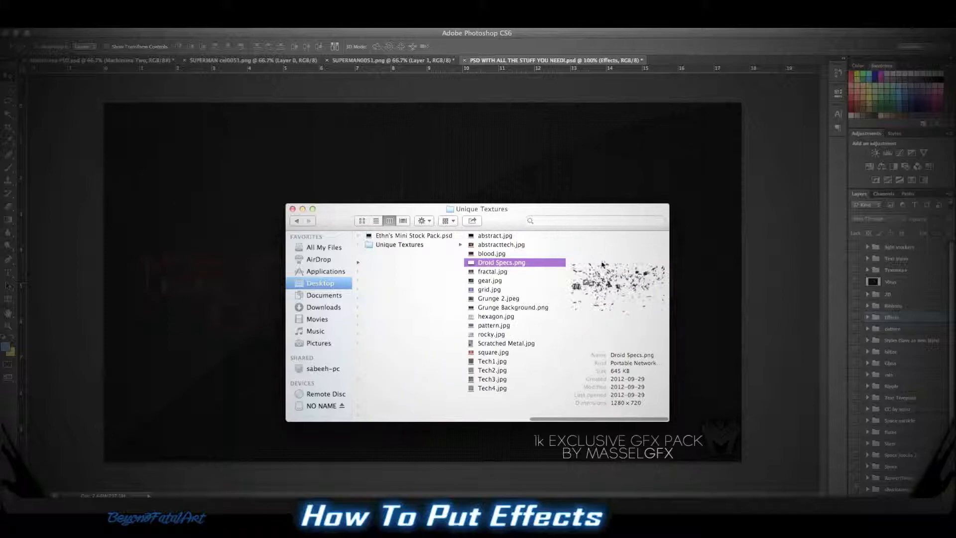
click(520, 253)
click(512, 236)
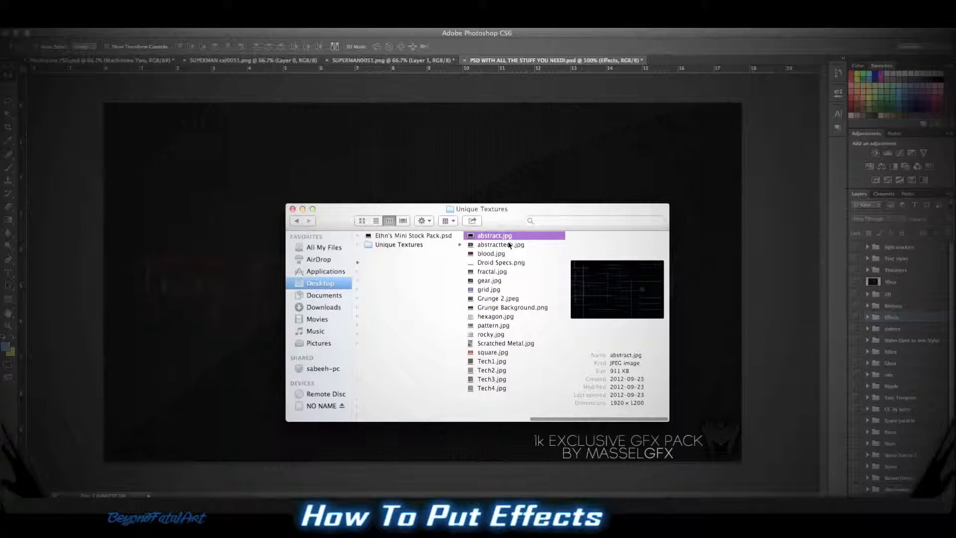
drag(491, 235, 231, 338)
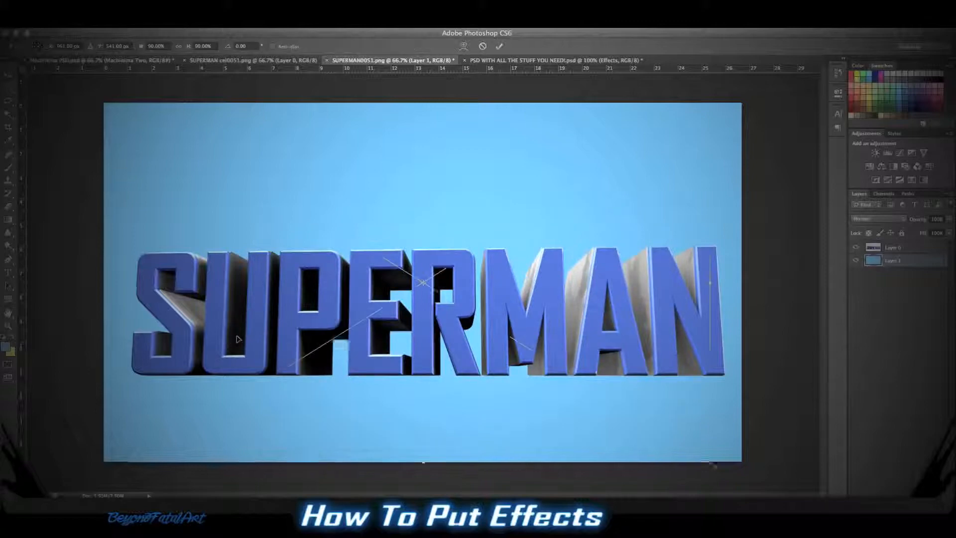
- Resize the abstract texture to about 97% width and 55% height around the SUPERMAN text and commit the placement
drag(411, 259, 385, 250)
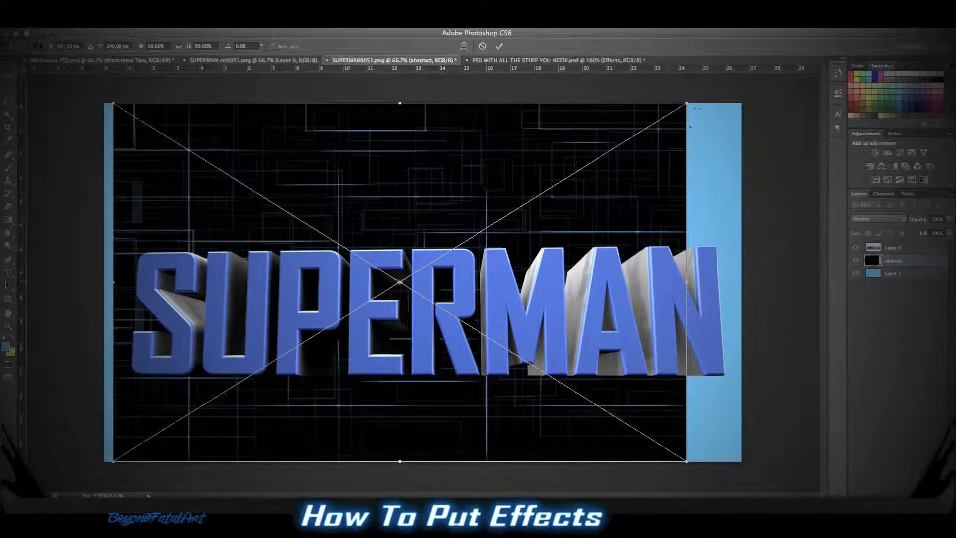
drag(687, 103, 680, 203)
drag(397, 461, 396, 420)
drag(679, 311, 729, 312)
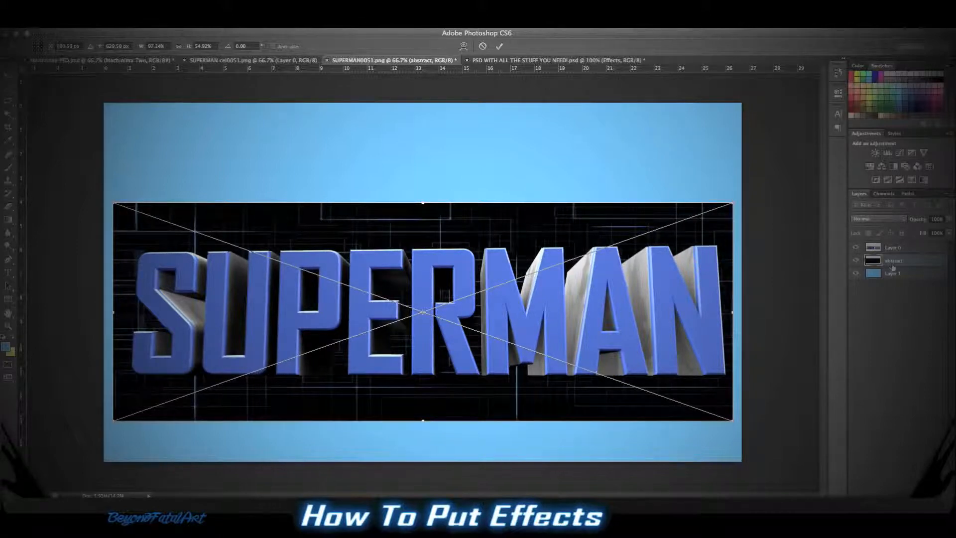
key(Return)
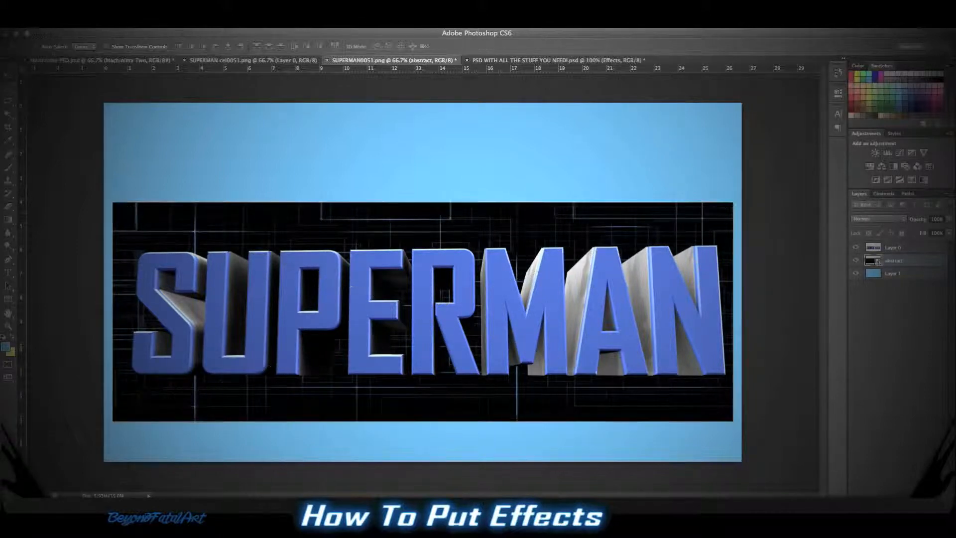
- Move the abstract layer above Layer 0 and mask it to the outline of the SUPERMAN text
drag(894, 262, 875, 244)
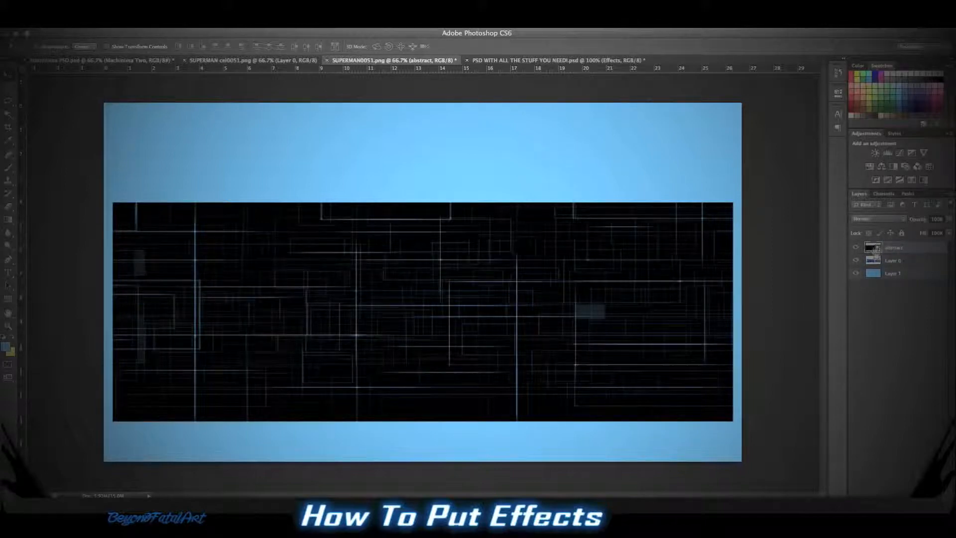
ctrl+click(873, 261)
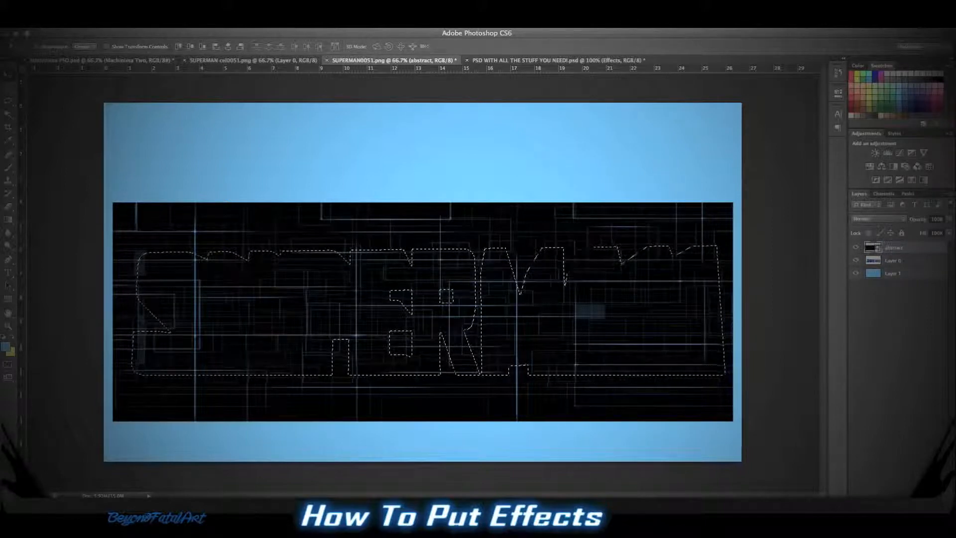
click(889, 496)
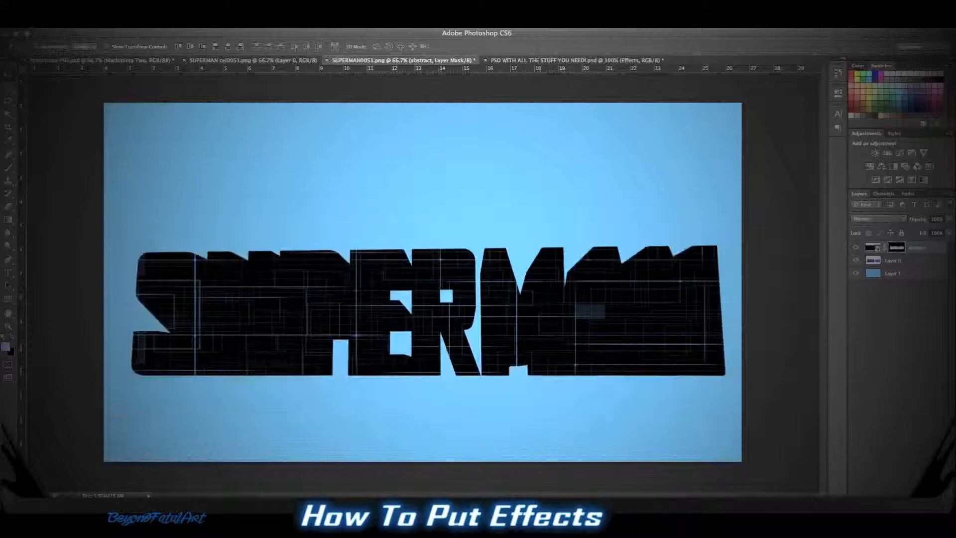
- Set the abstract layer's blend mode to Linear Dodge (Add), lower its opacity to a faint level, and deselect the layer
click(885, 222)
click(871, 298)
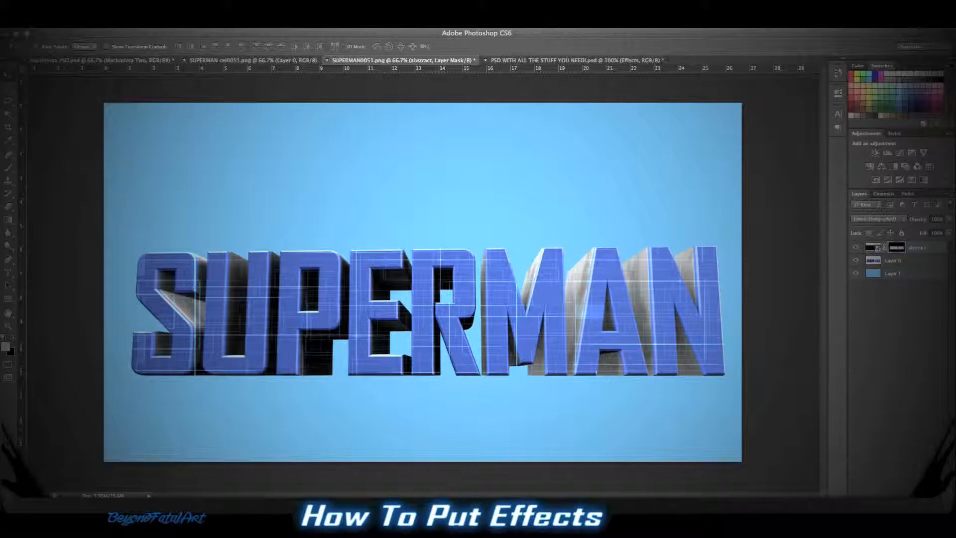
click(950, 218)
drag(911, 233, 910, 233)
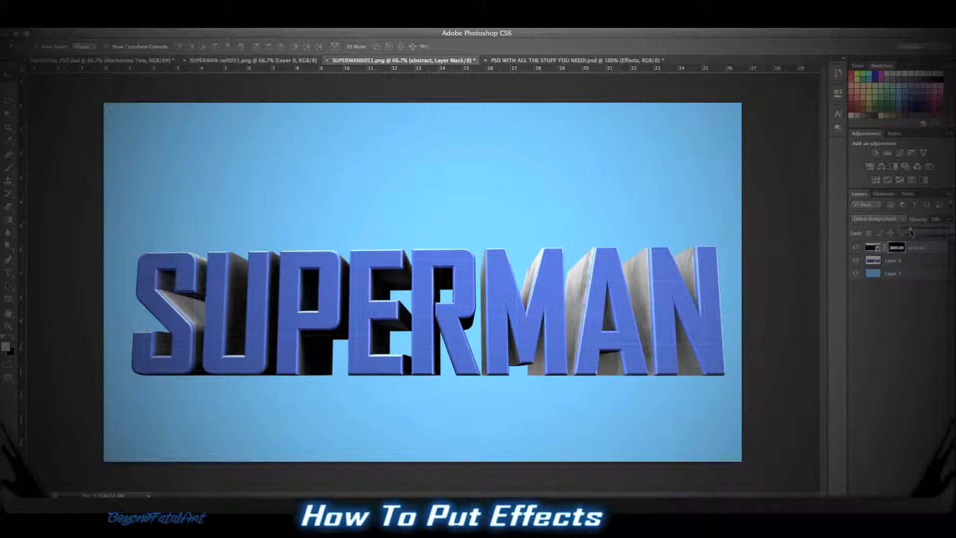
click(912, 303)
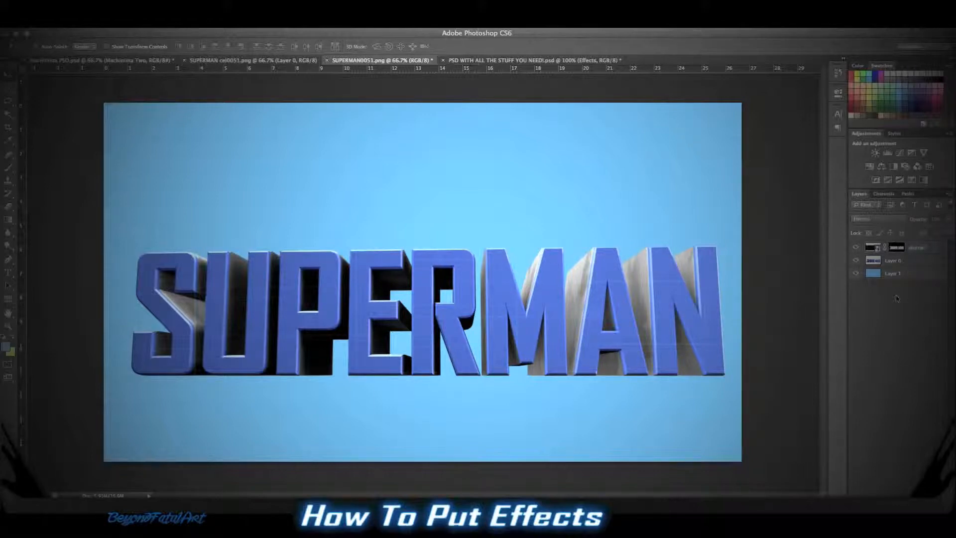
- Copy the black outlined cel render from SUPERMAN cel0051.png into SUPERMAN0051.png as the top layer, aligned over the SUPERMAN text
click(268, 60)
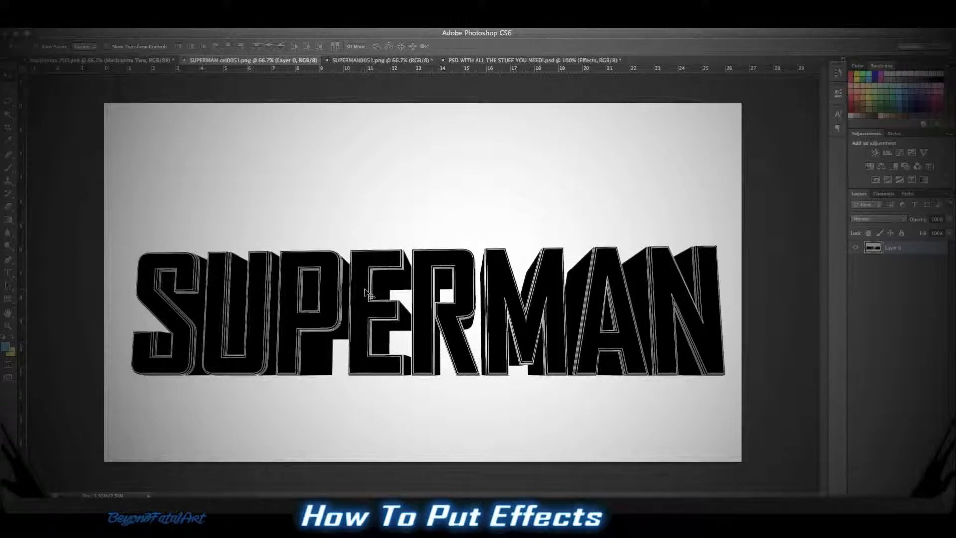
mouse_move(367, 293)
mouse_down()
mouse_move(357, 62)
mouse_move(385, 264)
mouse_move(368, 296)
mouse_up()
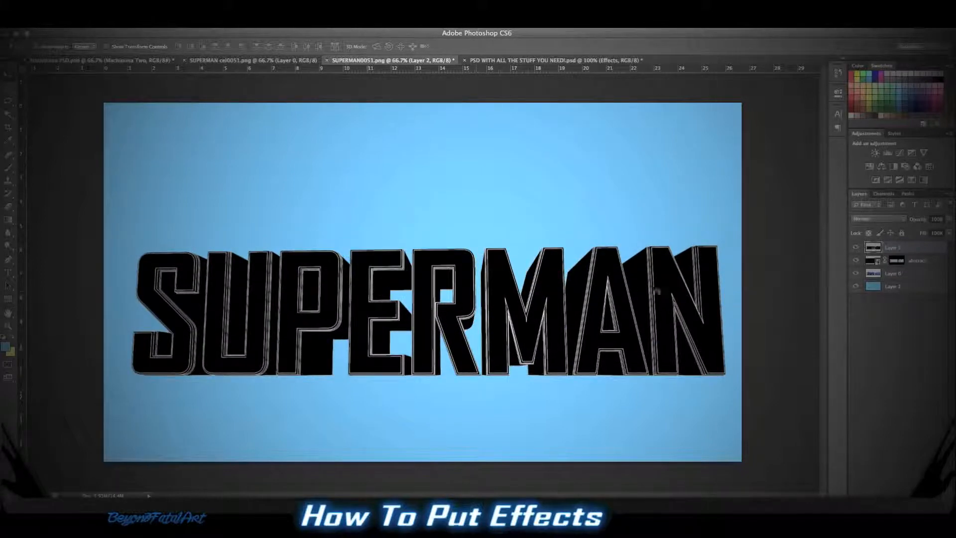
- Lower the opacity of the cel outline layer (Layer 2) and set its blend mode to Subtract
click(863, 224)
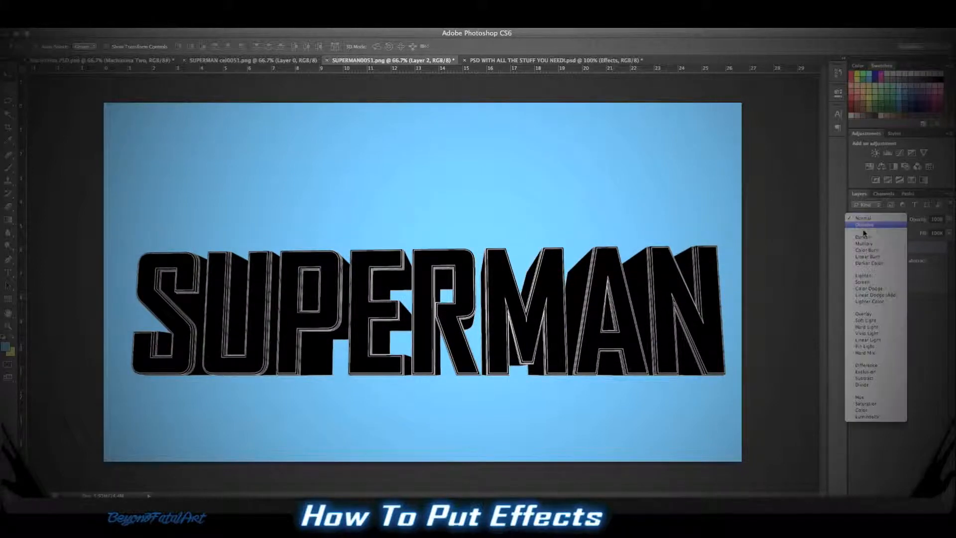
click(866, 295)
click(949, 221)
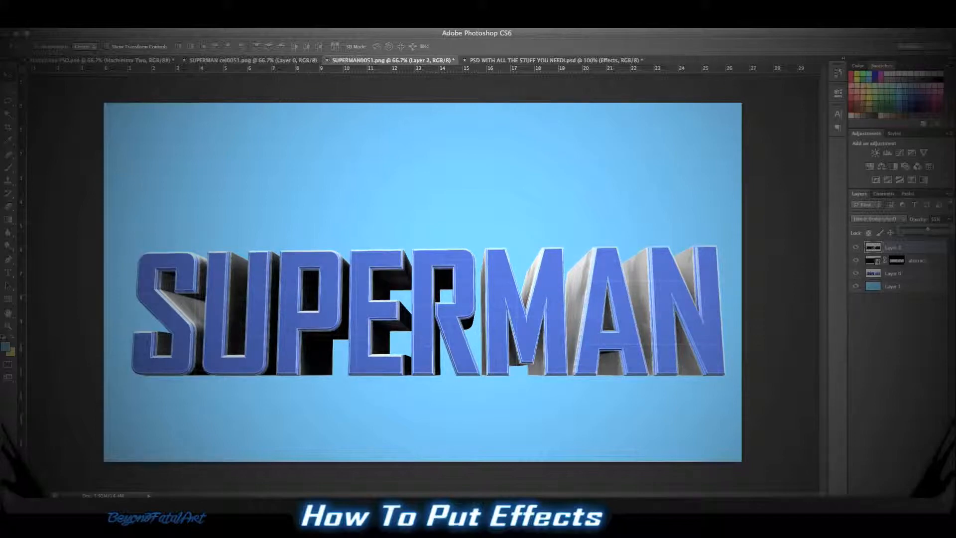
click(886, 221)
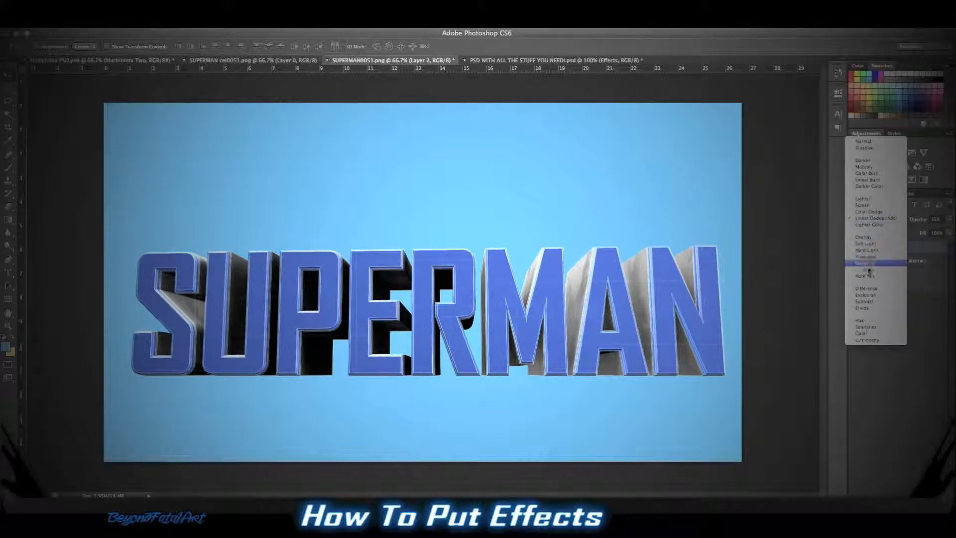
click(875, 301)
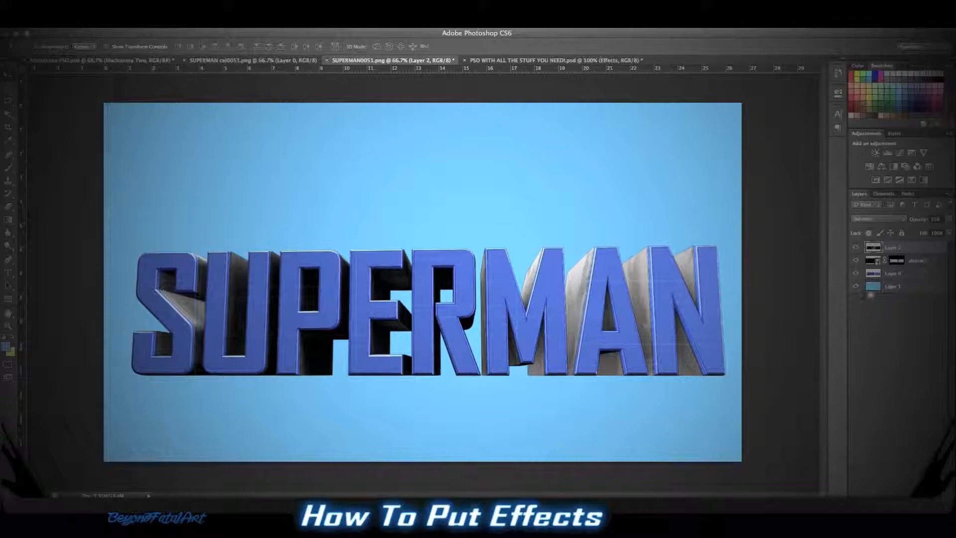
- Fill the background Layer 1 with solid black
click(889, 286)
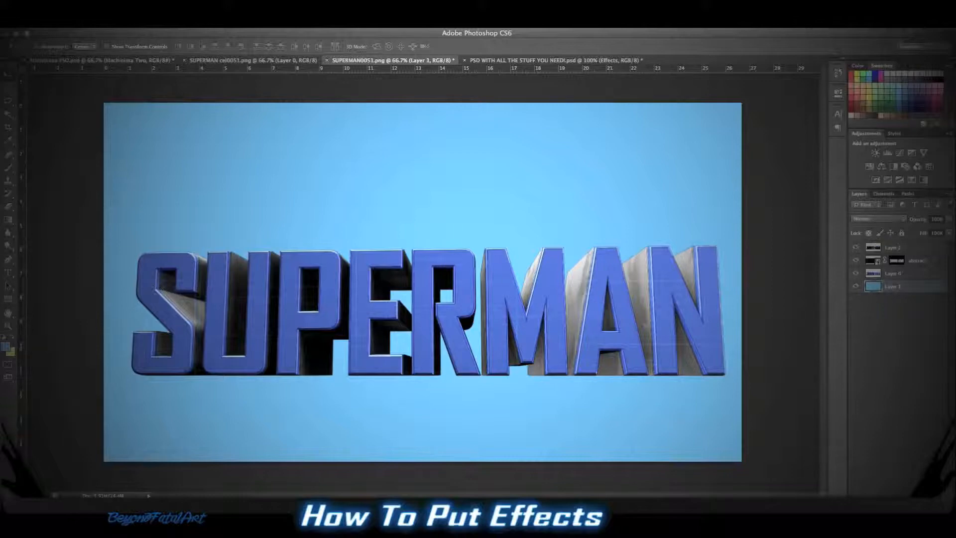
key(d)
key(alt+BackSpace)
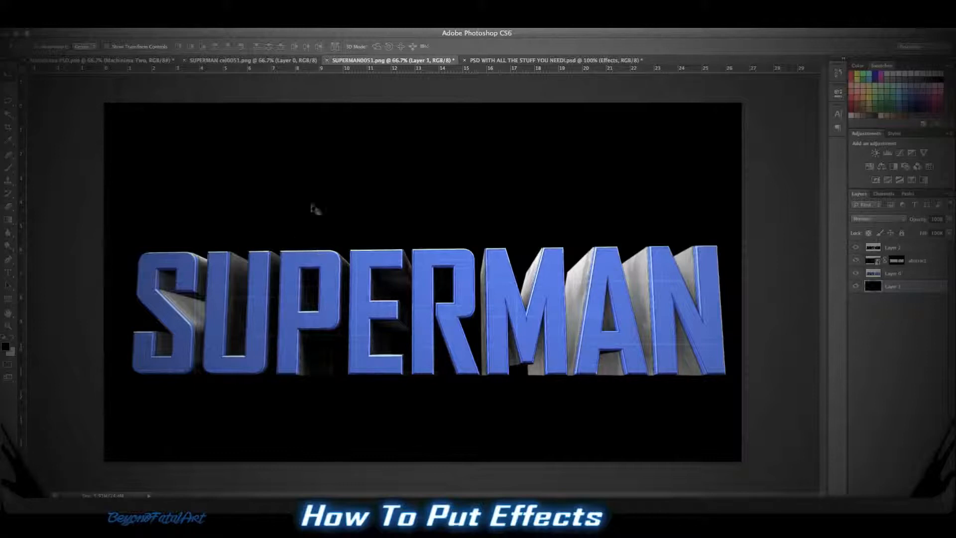
- In PSD WITH ALL THE STUFF YOU NEED!.psd, show and expand the flares group and make the blue bySqinz Flare 2 visible
click(531, 60)
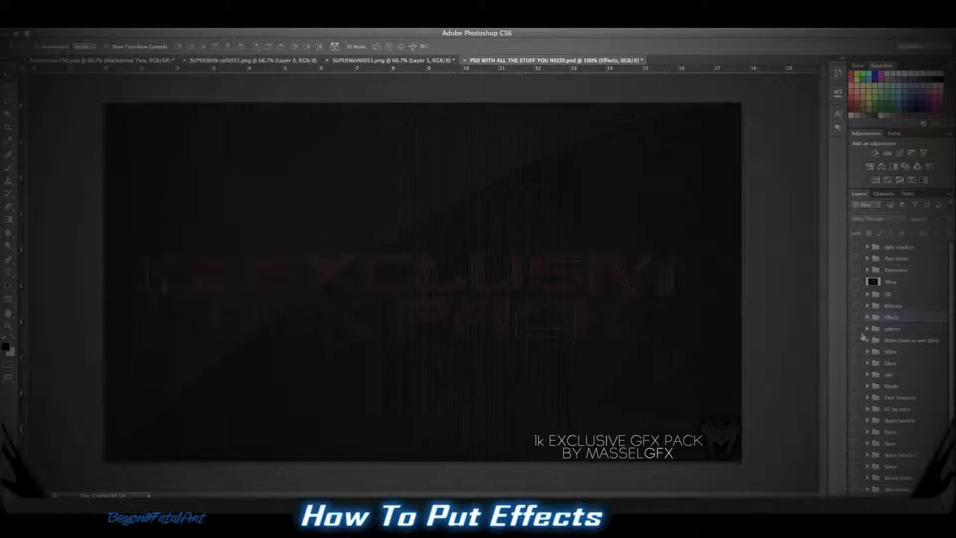
click(856, 432)
click(867, 432)
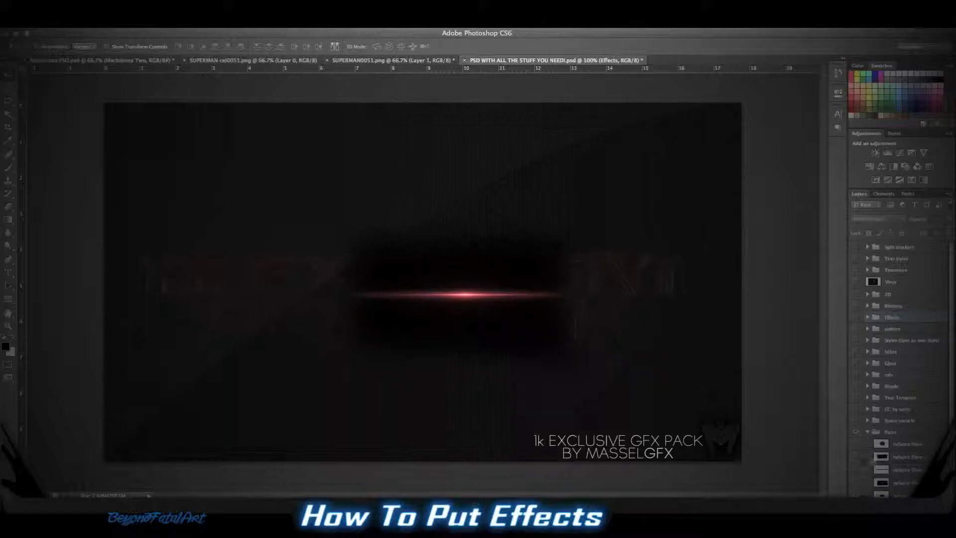
click(853, 457)
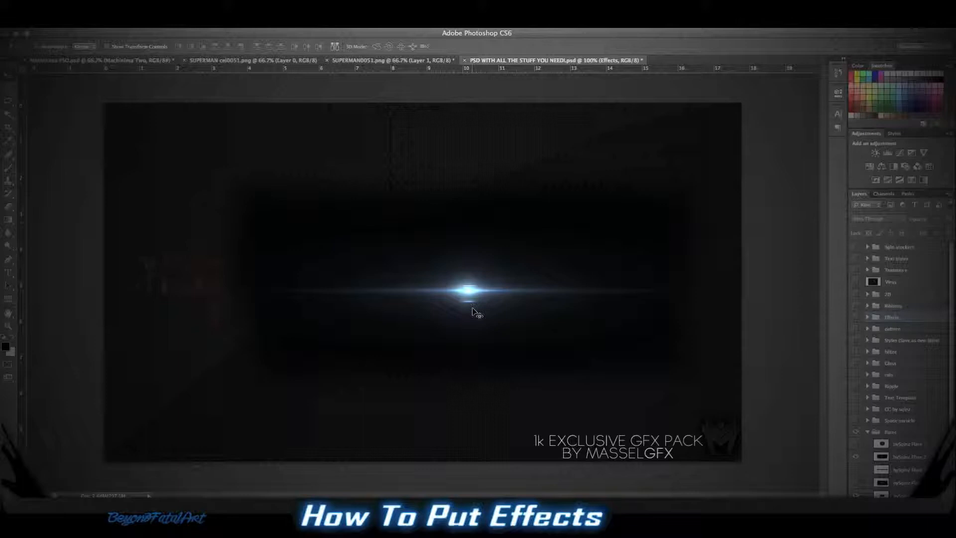
- Copy bySqinz Flare 2 into SUPERMAN0051.png as the top layer, placed over the upper edge of the S
drag(211, 133, 401, 281)
click(891, 457)
drag(368, 244, 192, 255)
drag(904, 290, 885, 255)
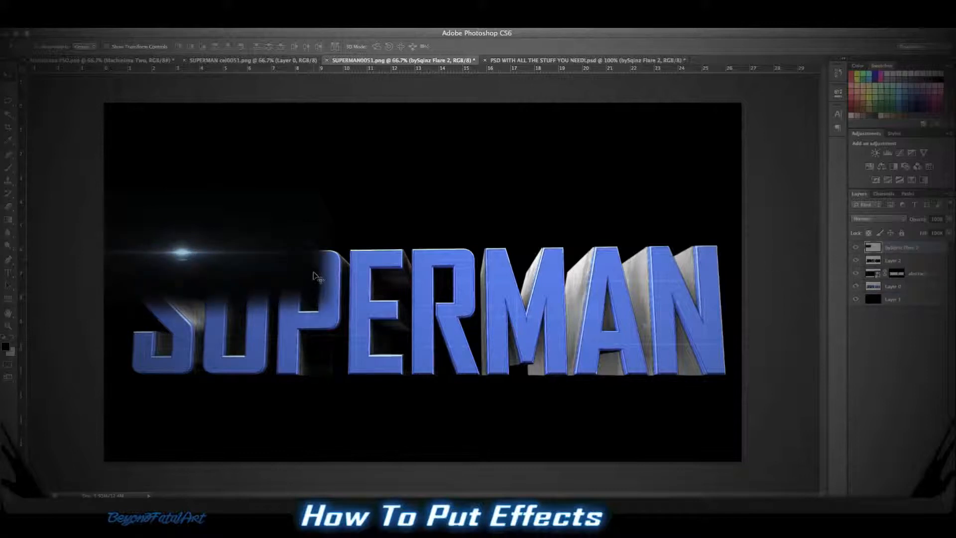
- Set the blue flare's blend mode to Linear Dodge (Add) and align it with the S's upper right corner
click(891, 219)
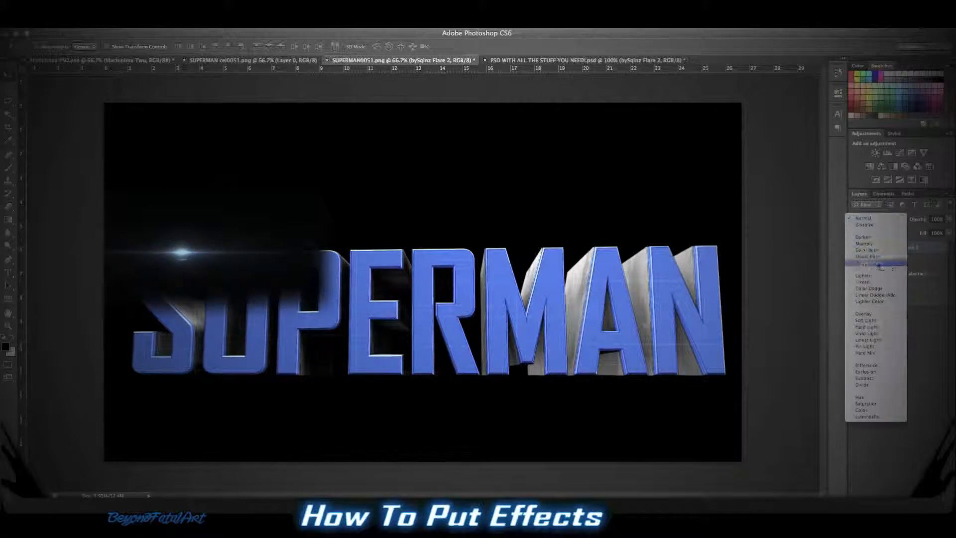
click(870, 295)
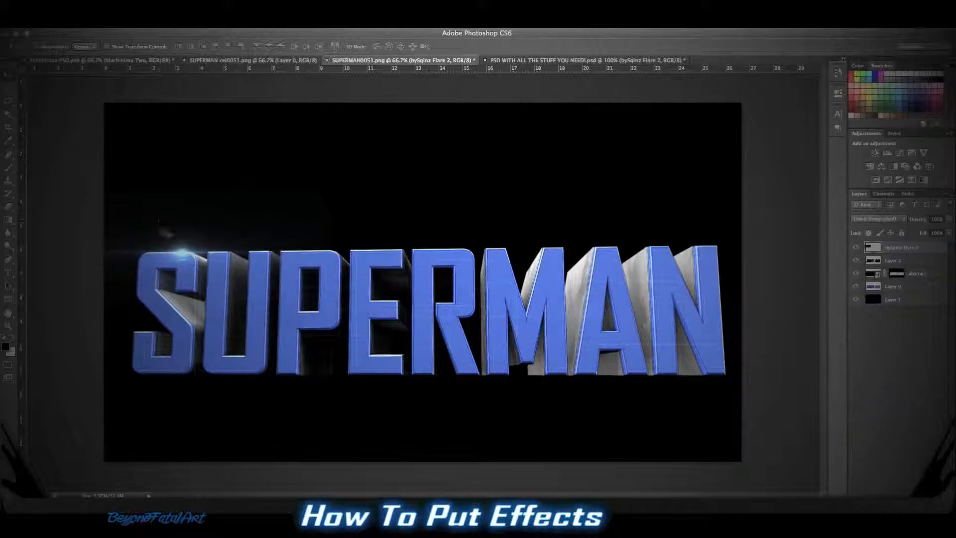
drag(180, 256, 193, 257)
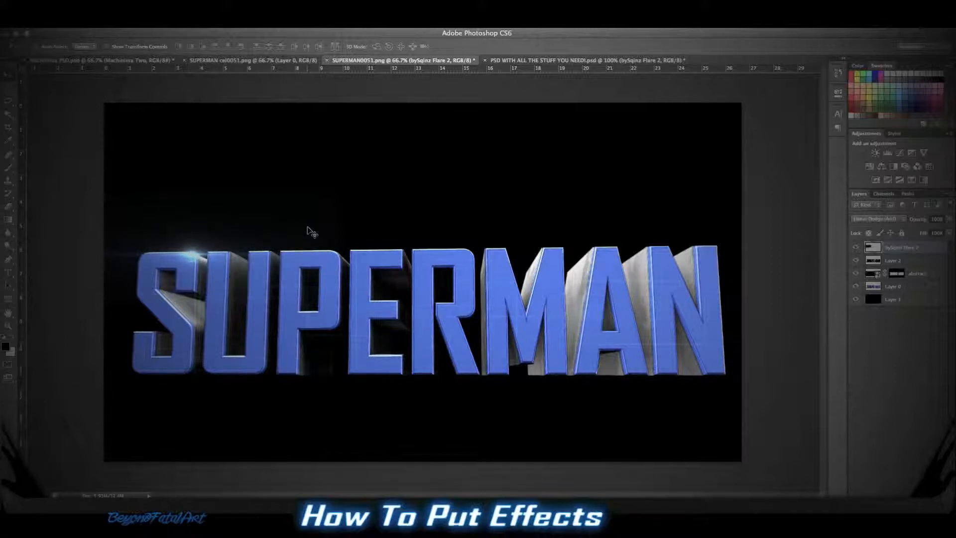
- Duplicate the blue flare onto the upper right corner of the U, and hide both flare layers
key(ctrl+j)
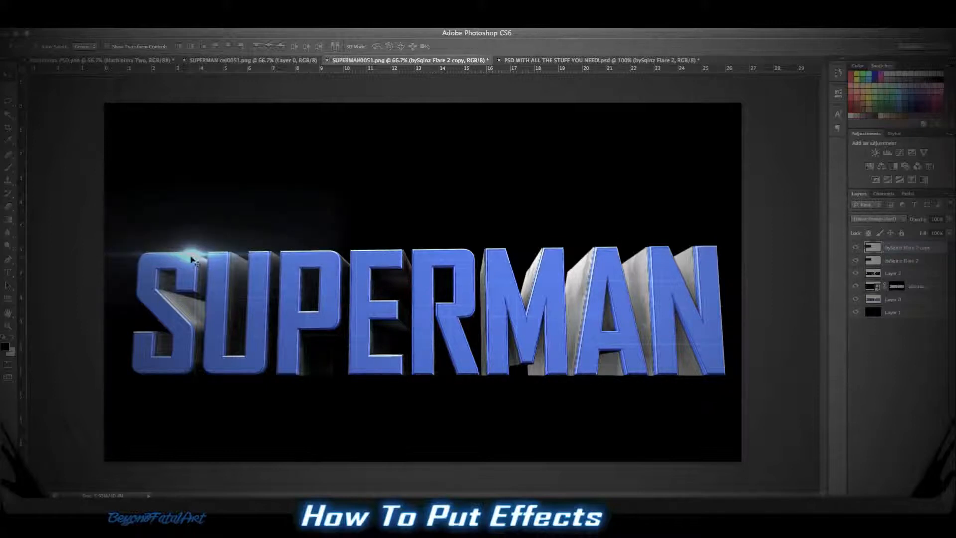
drag(220, 244, 263, 255)
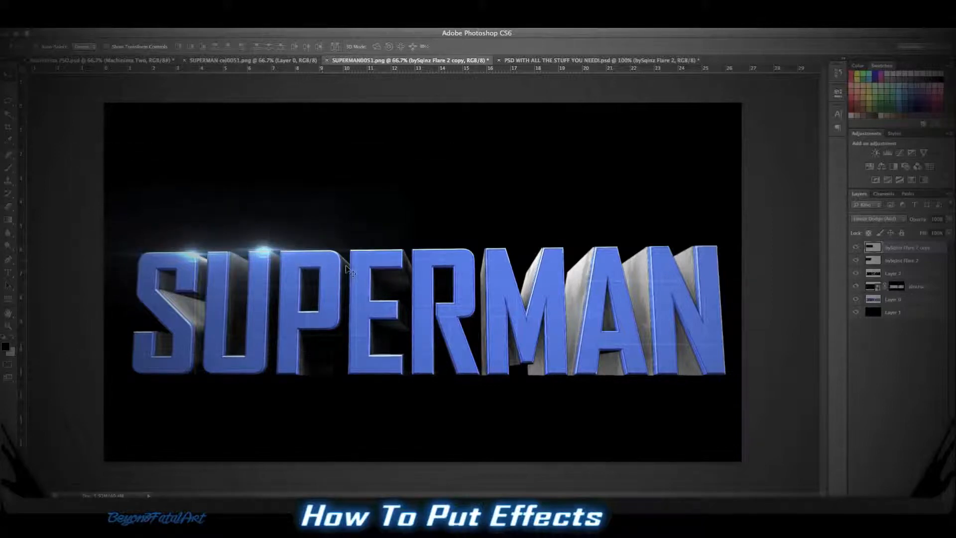
click(855, 247)
- Isolate the yellow bySqinz Flare 4 in the resource PSD and copy it into SUPERMAN0051.png as the top layer above the text
click(513, 60)
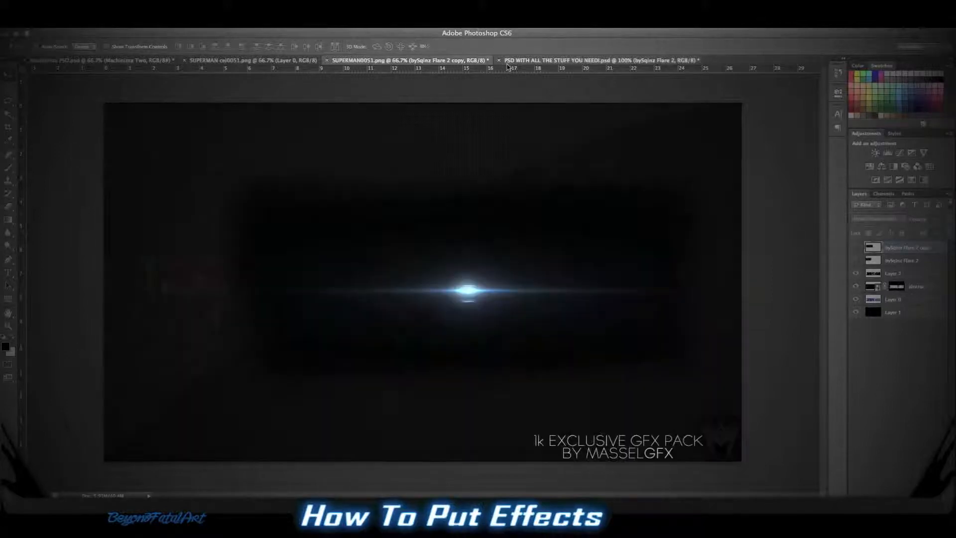
click(856, 471)
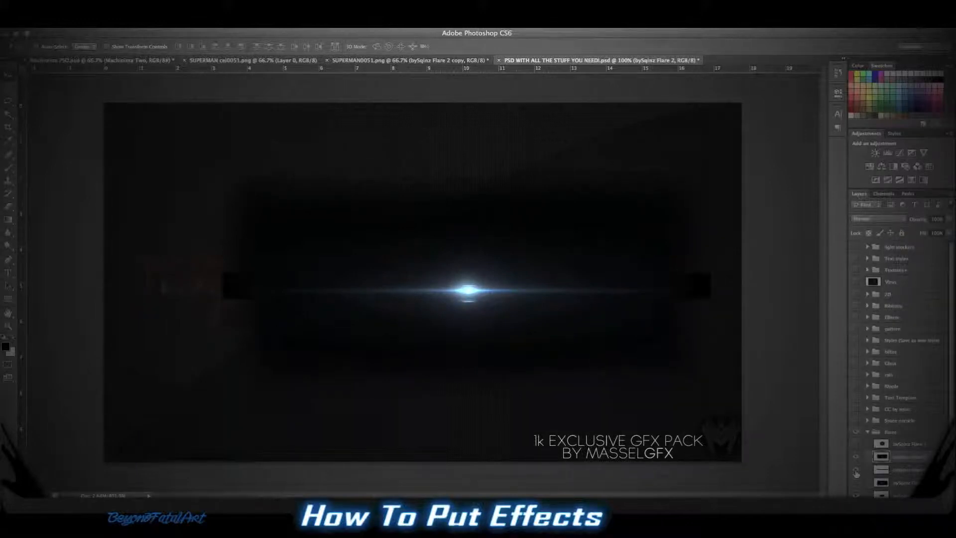
click(857, 463)
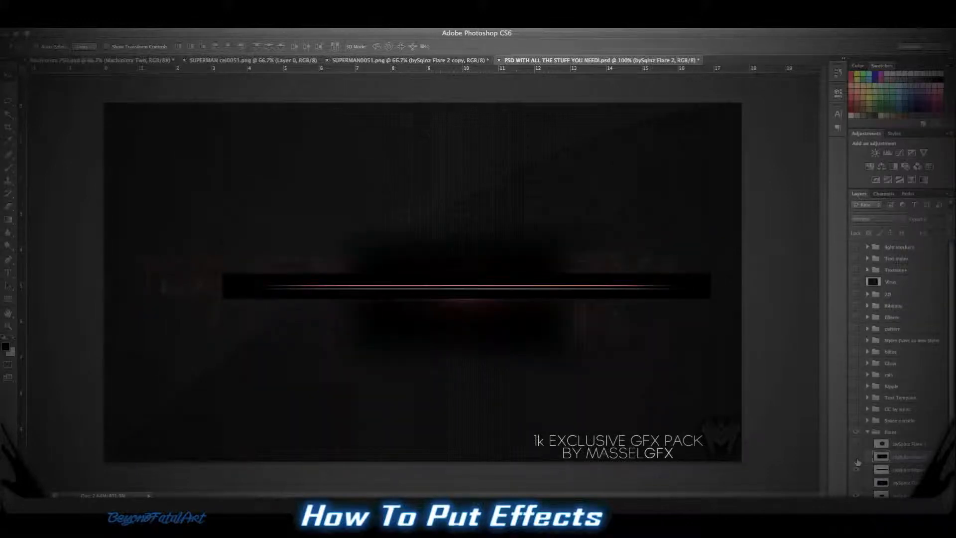
click(855, 483)
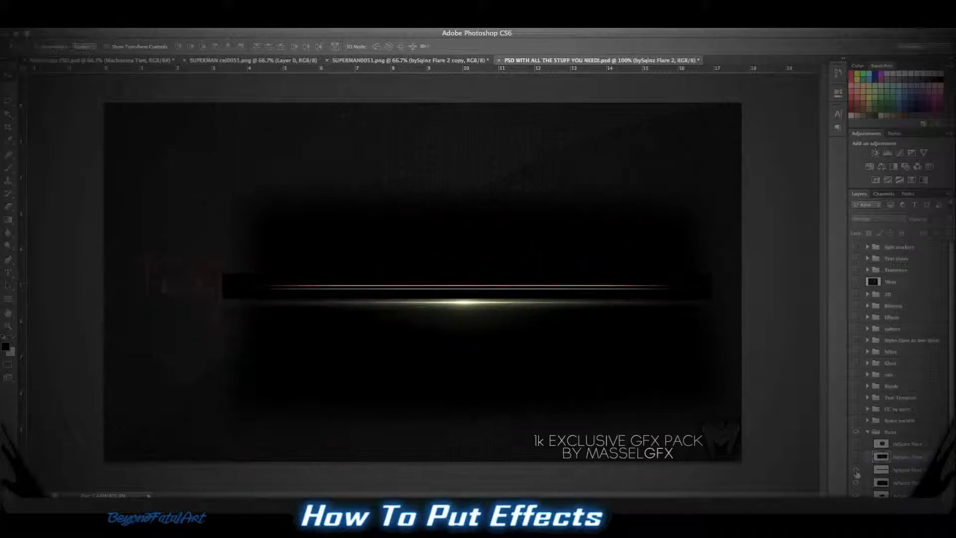
click(855, 471)
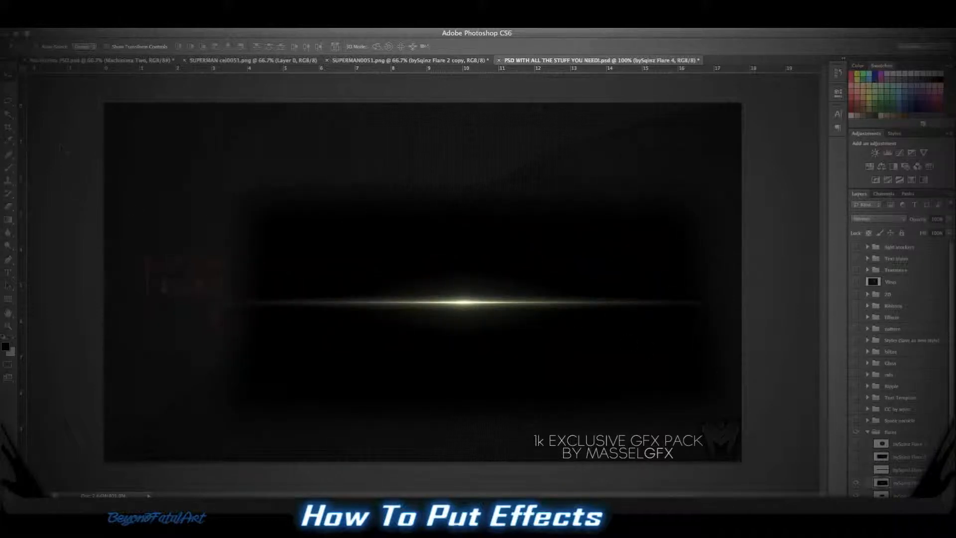
drag(324, 241, 405, 267)
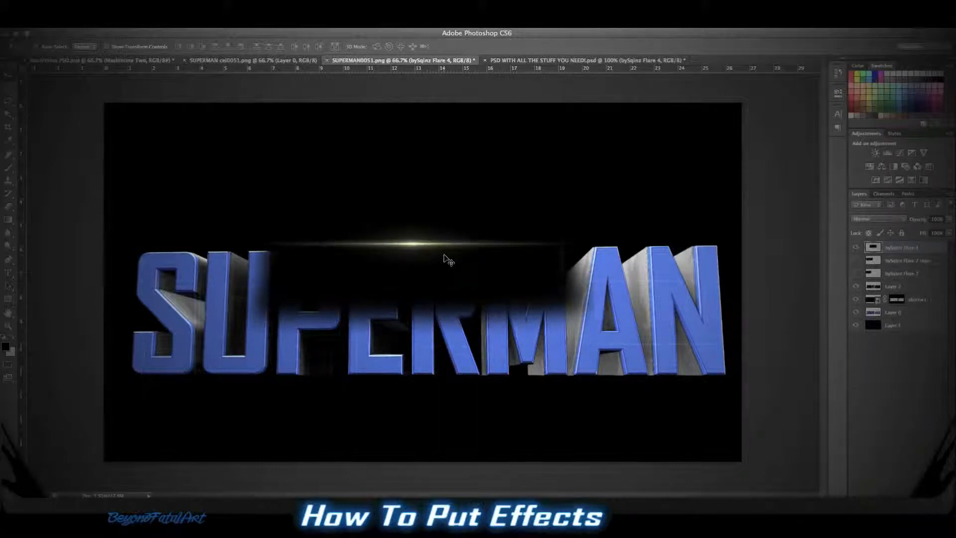
- Stretch the yellow flare to about 263% width at 100% height and set its blend mode to Linear Dodge (Add)
key(ctrl+t)
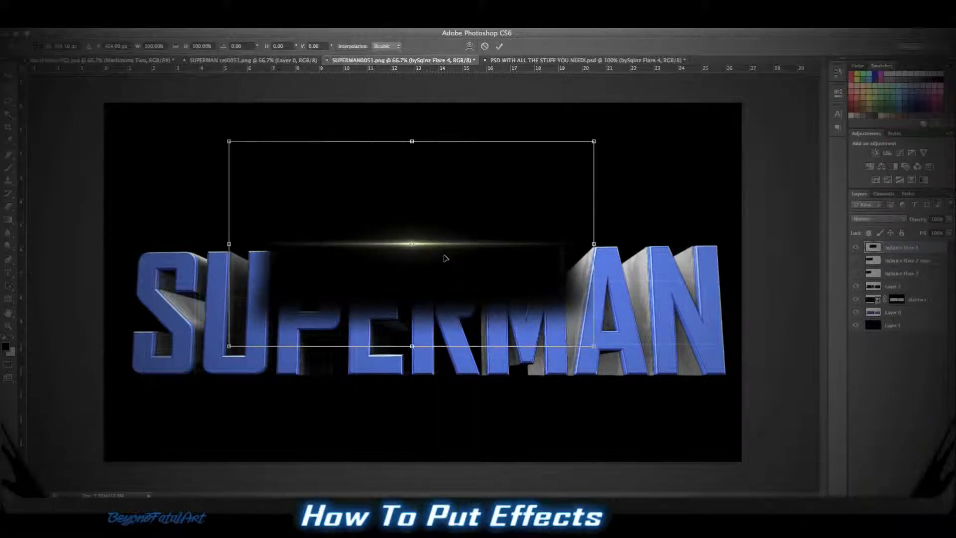
drag(591, 244, 798, 244)
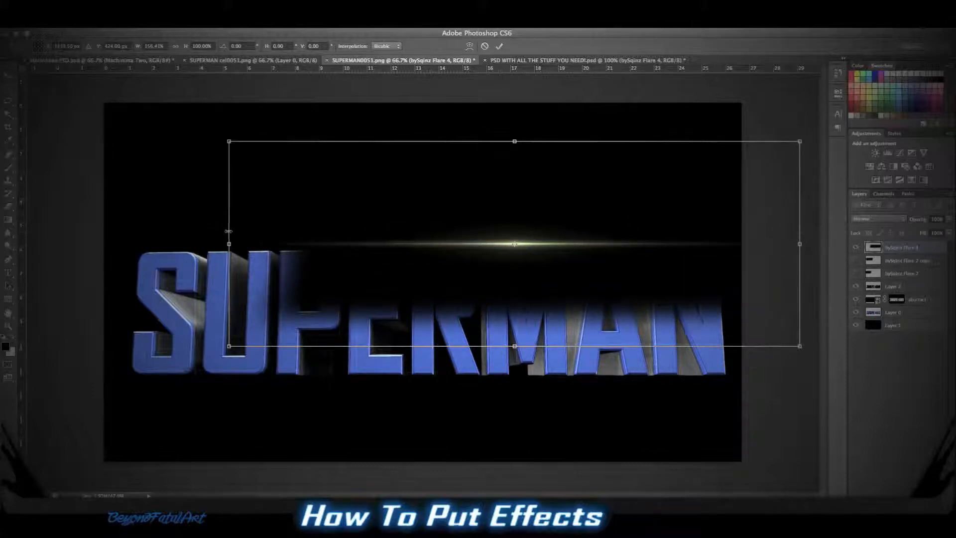
drag(229, 244, 1, 243)
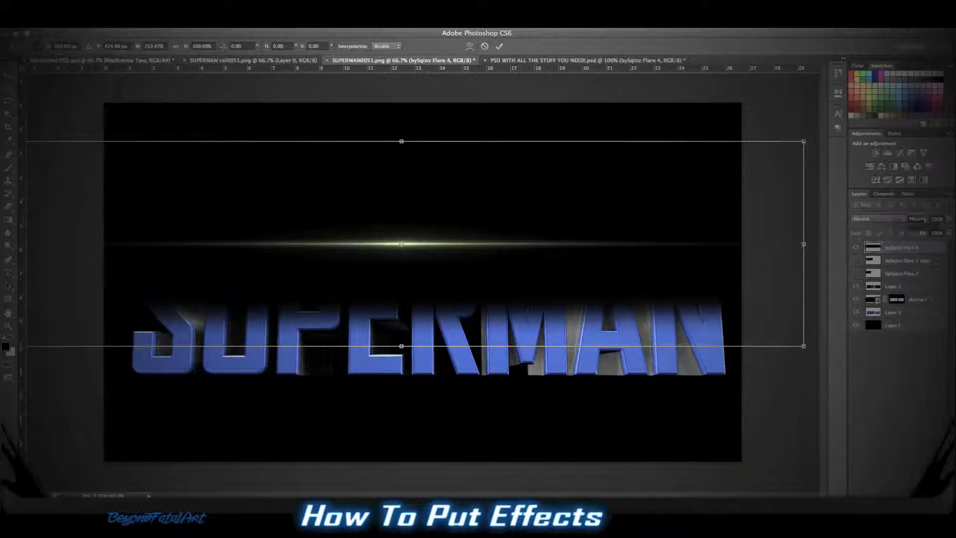
drag(799, 244, 955, 243)
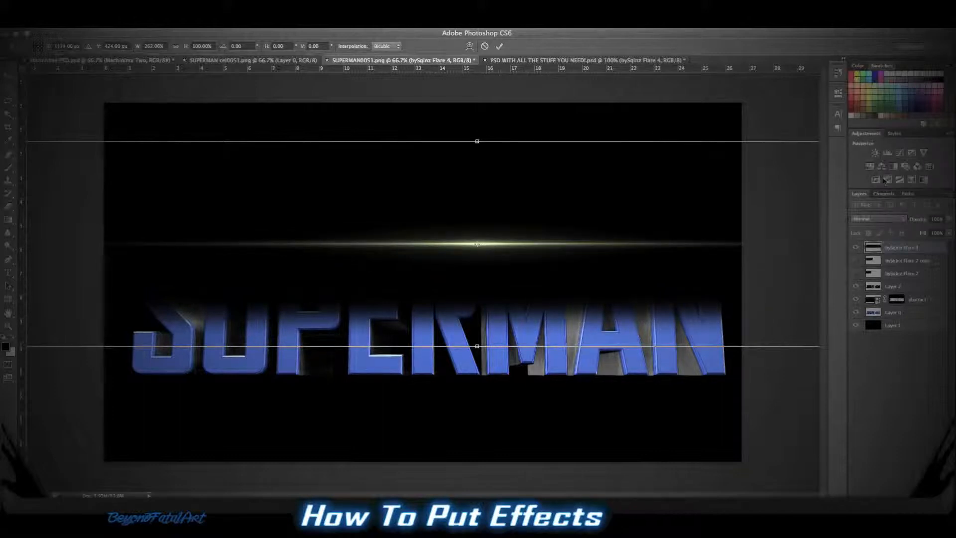
click(878, 218)
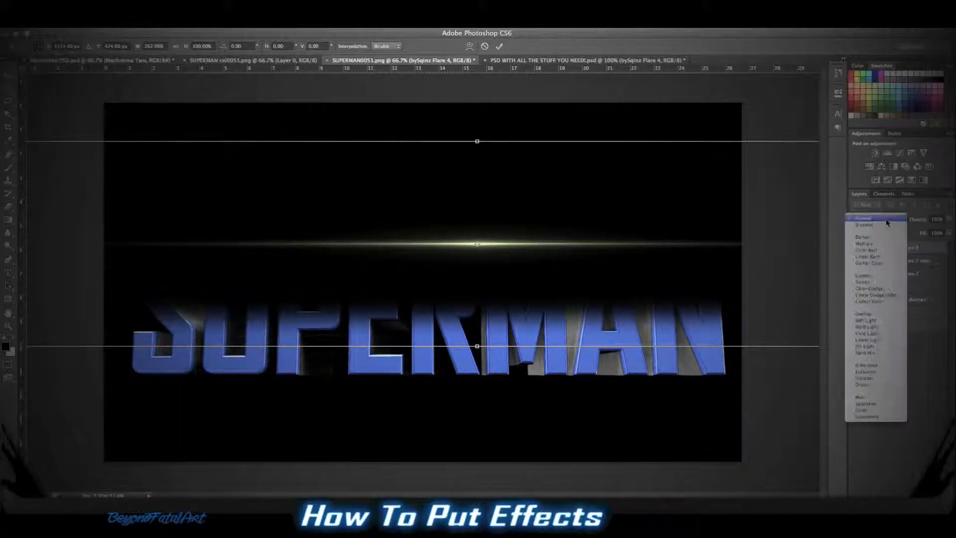
click(875, 294)
- Align the stretched flare along the upper edge of the SUPERMAN text, centred over the R, and commit the transformation
drag(460, 247, 436, 249)
key(Up)
key(Up)
key(Up)
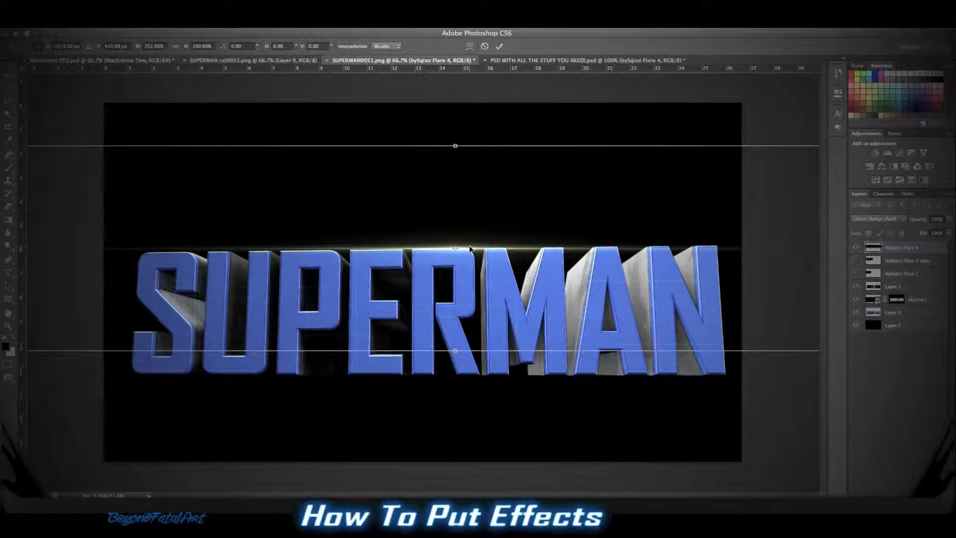
key(Left)
key(Left)
key(Left)
key(Left)
key(Left)
key(Down)
key(Down)
key(Down)
key(Down)
key(Down)
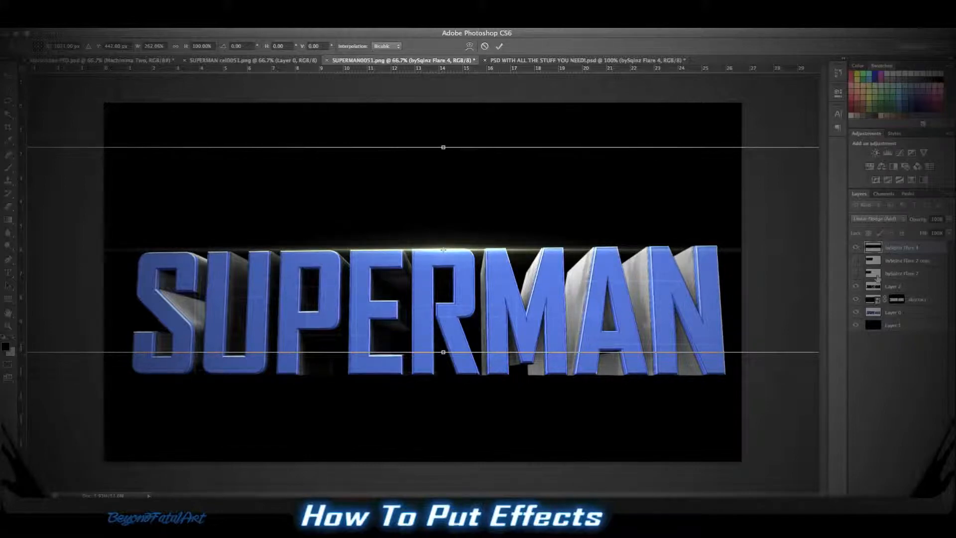
key(Return)
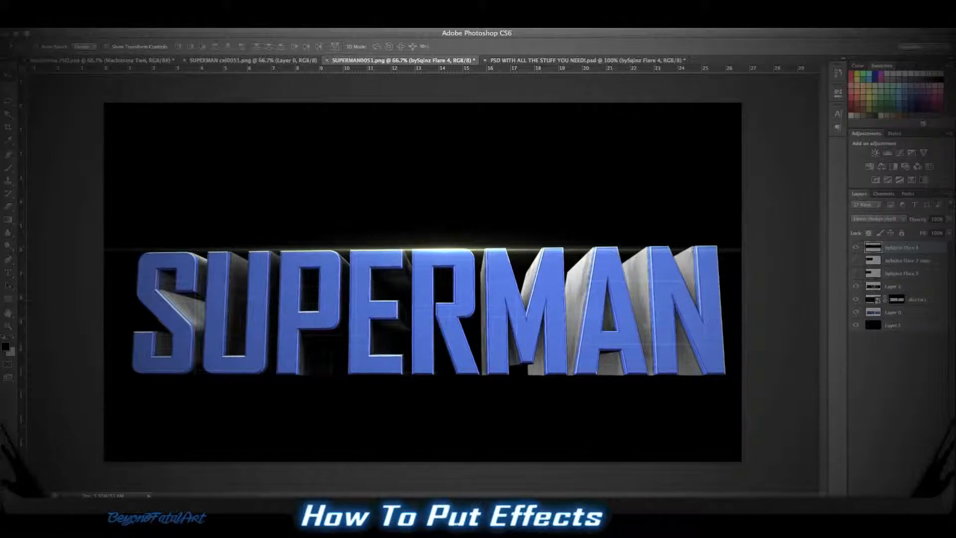
- Recolour the stretched flare to blue by shifting its hue to +131
key(ctrl+u)
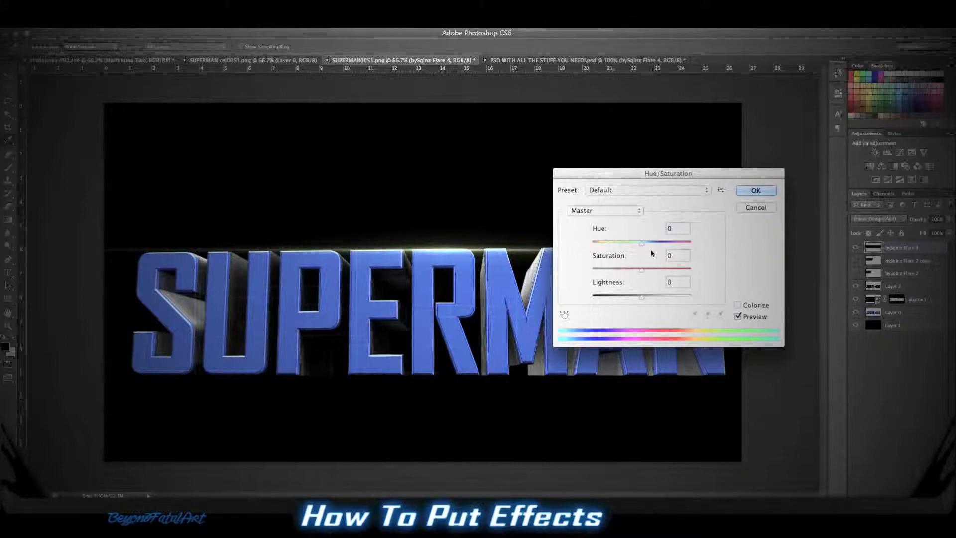
drag(642, 244, 681, 246)
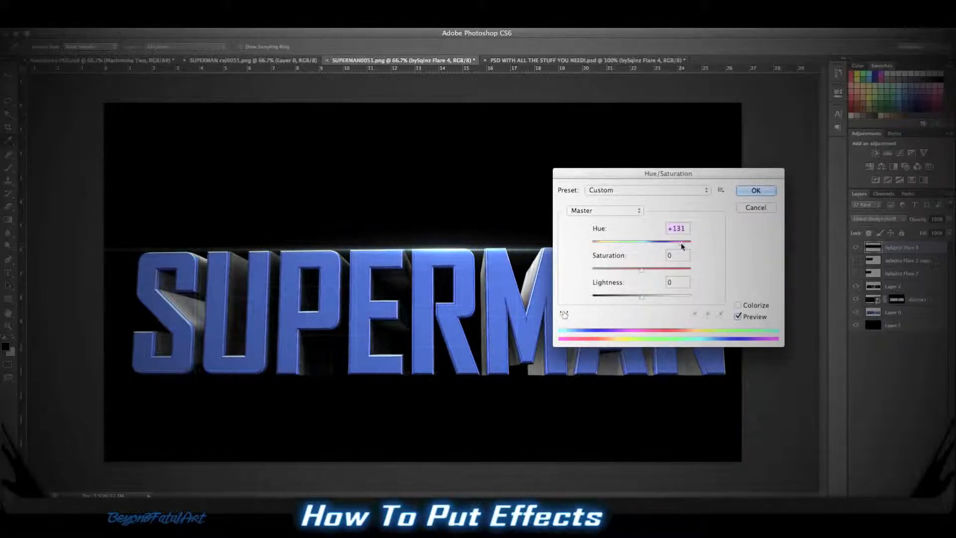
click(753, 191)
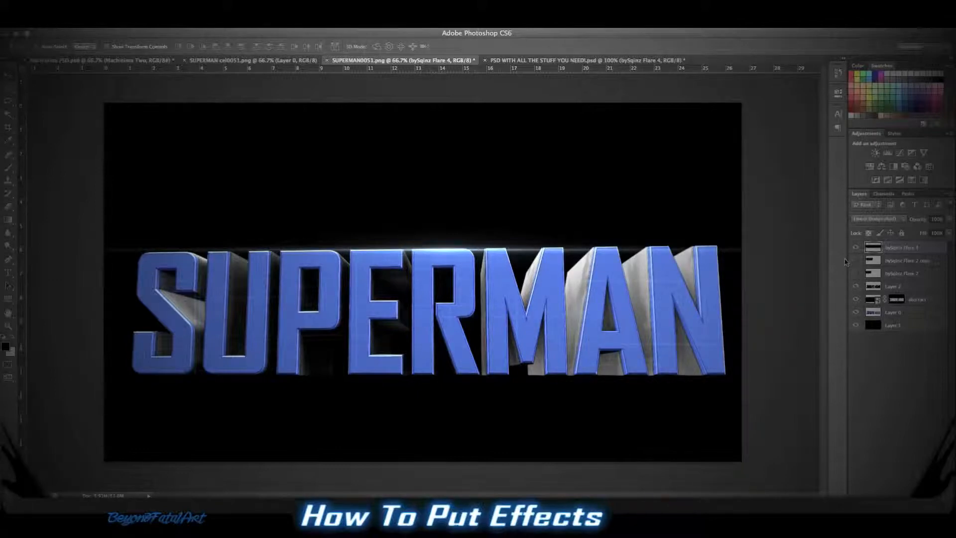
- Duplicate the stretched flare twice along the text's upper edge, shifting one copy left toward the E and the other right toward the M
key(ctrl+j)
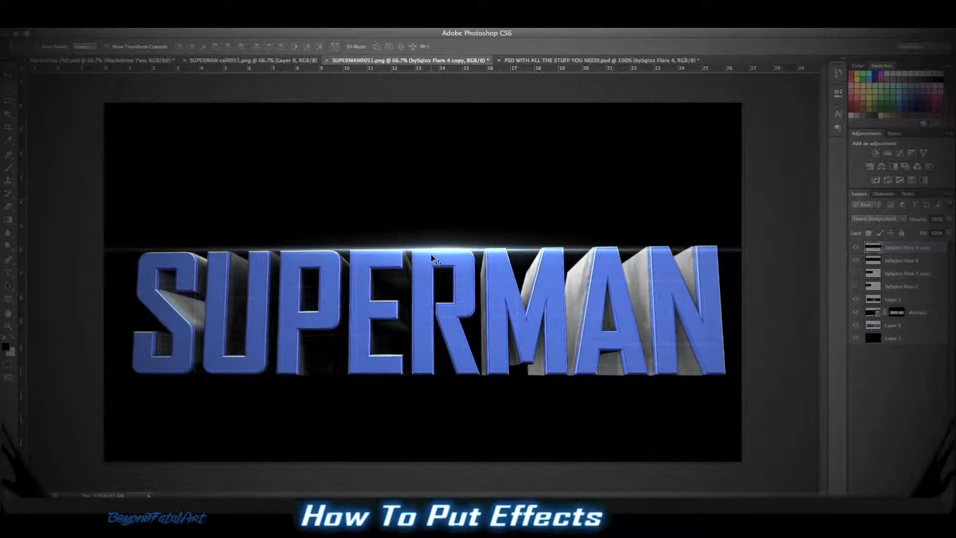
drag(431, 254, 390, 253)
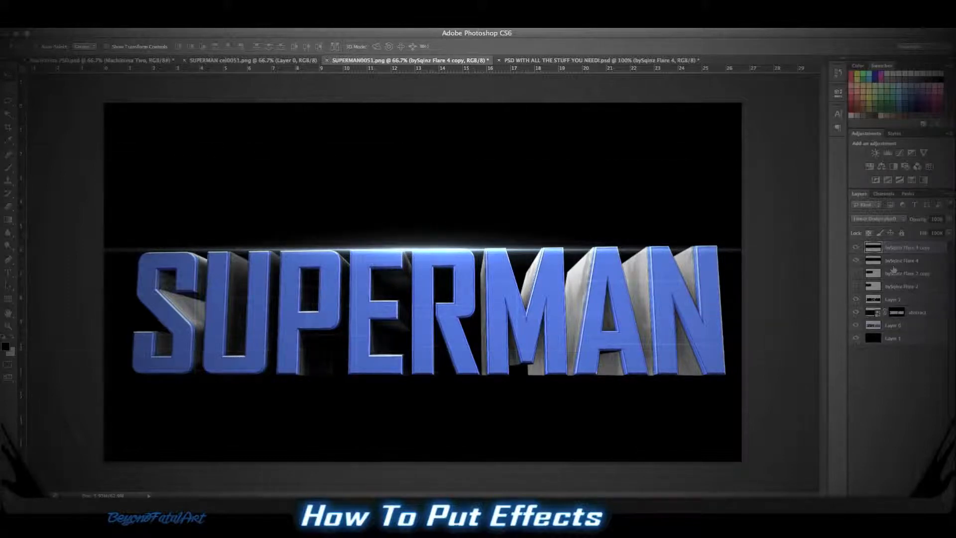
key(ctrl+j)
drag(453, 258, 535, 253)
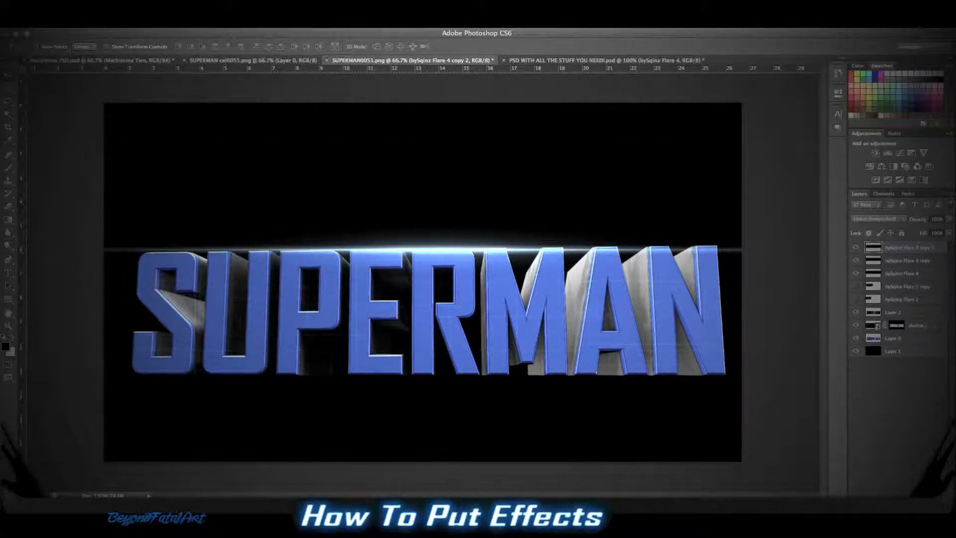
- Duplicate the three blue flare layers together and move the copies down to the lower edge of the SUPERMAN text
shift+click(900, 280)
key(ctrl+j)
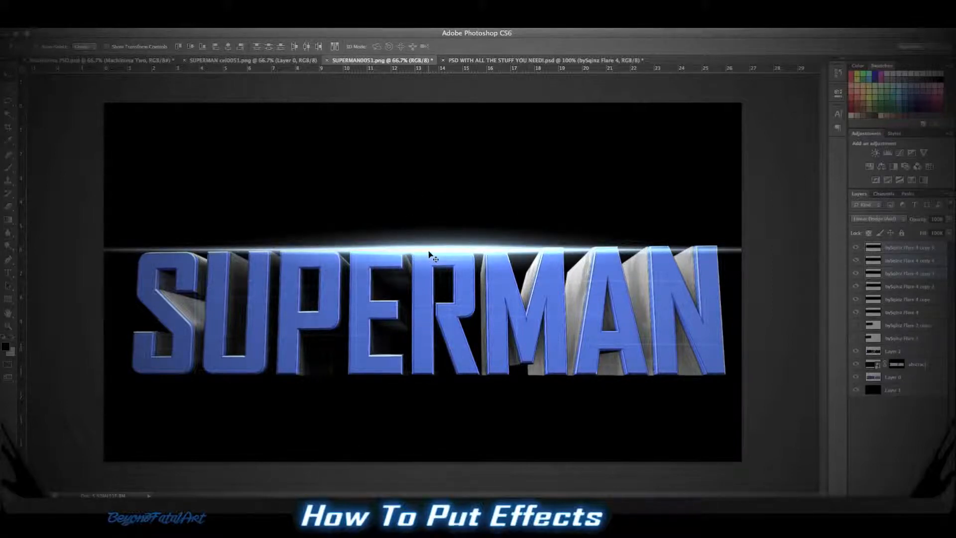
drag(429, 255, 422, 375)
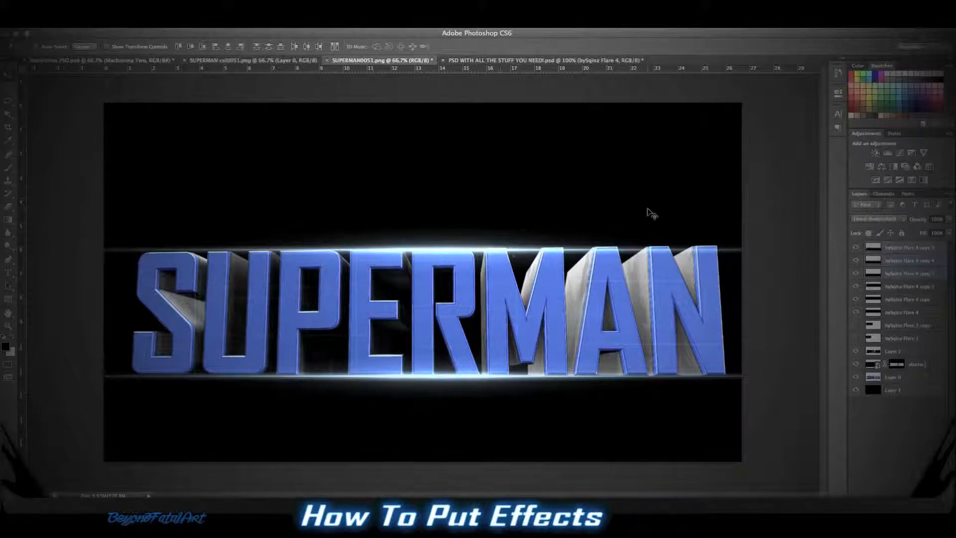
- Group the three lower-edge flare layers, and collect the three upper-edge flare layers in a second group
click(8, 206)
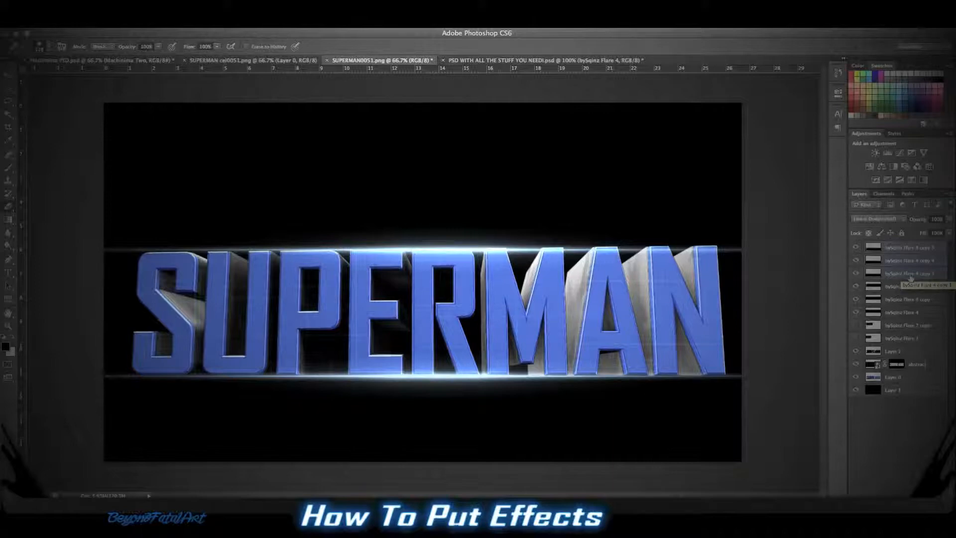
key(ctrl+g)
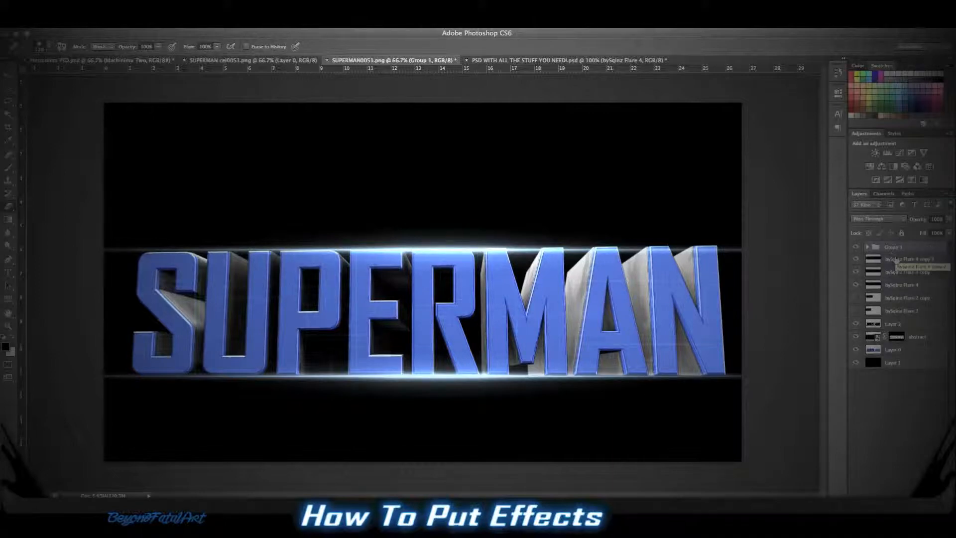
click(898, 260)
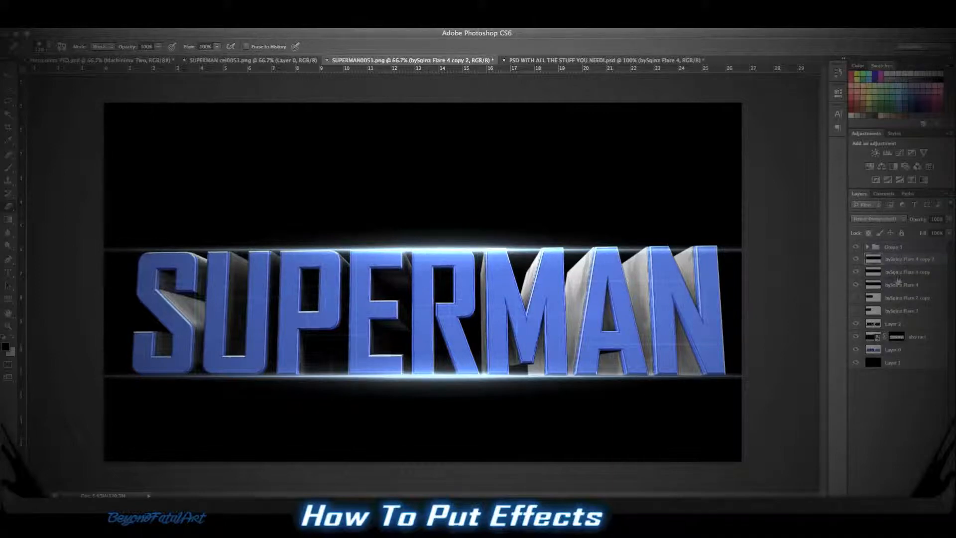
shift+click(910, 296)
click(910, 286)
shift+click(905, 263)
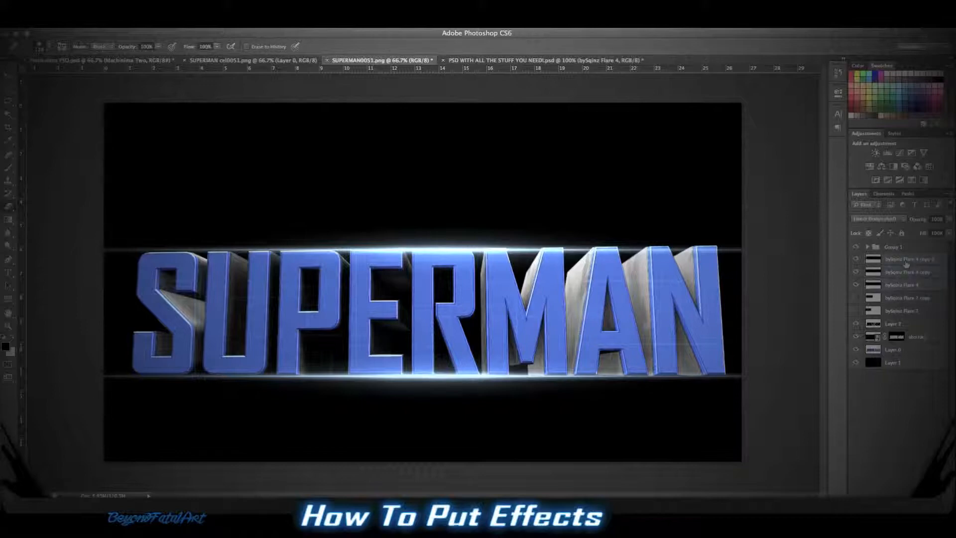
key(ctrl+g)
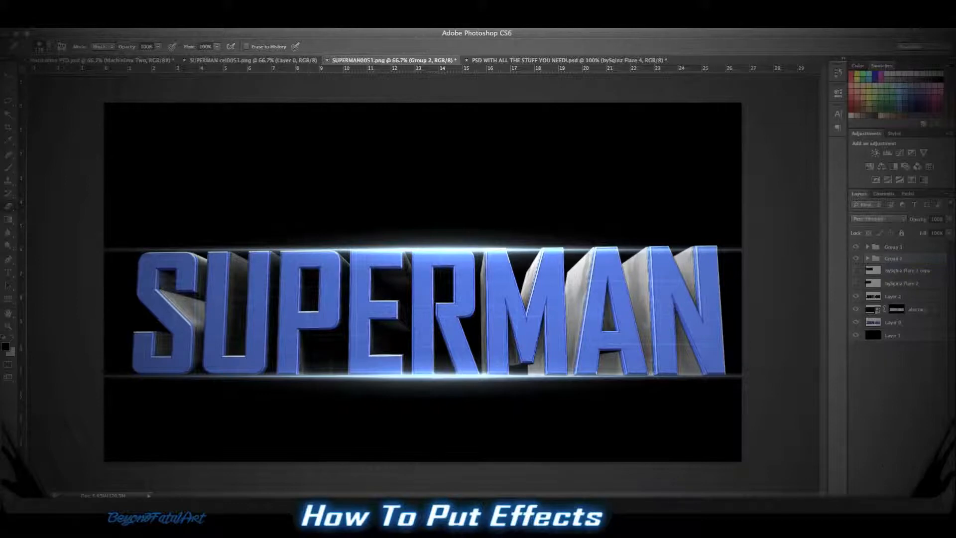
- Add a layer mask to the upper flare group and erase the flare ends beyond the S and the N
click(888, 497)
mouse_move(110, 233)
mouse_down()
mouse_move(132, 222)
mouse_move(105, 254)
mouse_up()
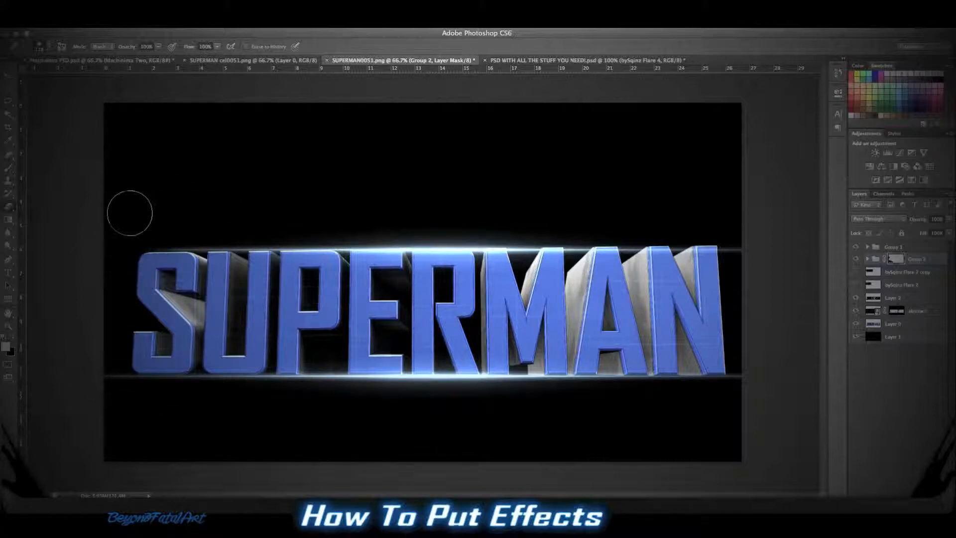
drag(712, 238, 759, 246)
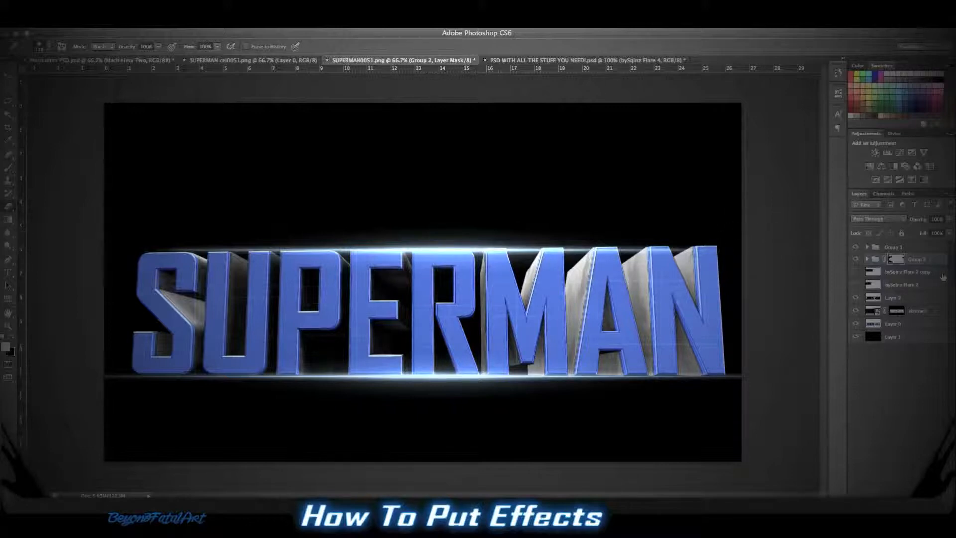
- Rotate the masked upper flare group by -0.70° to follow the text's upper edge and commit the transformation
key(ctrl+t)
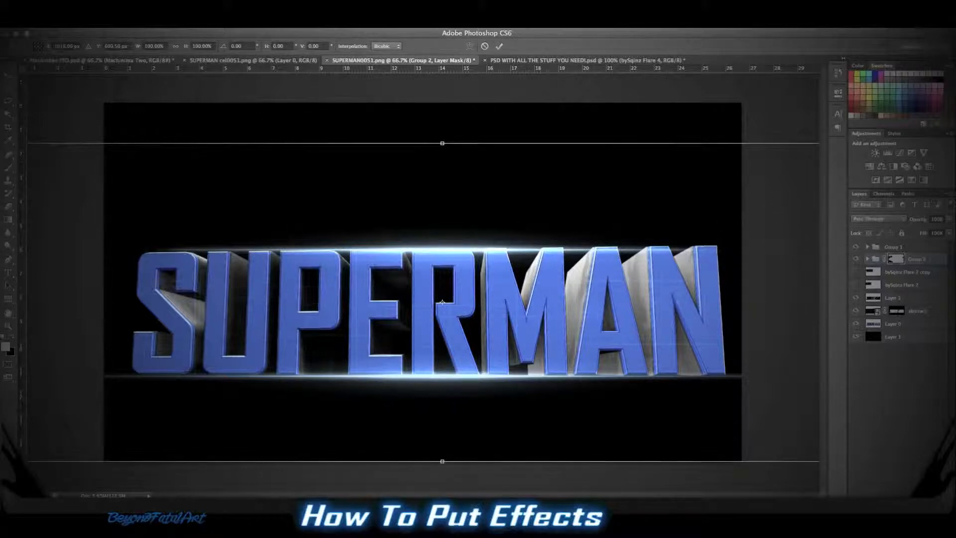
key(ctrl+0)
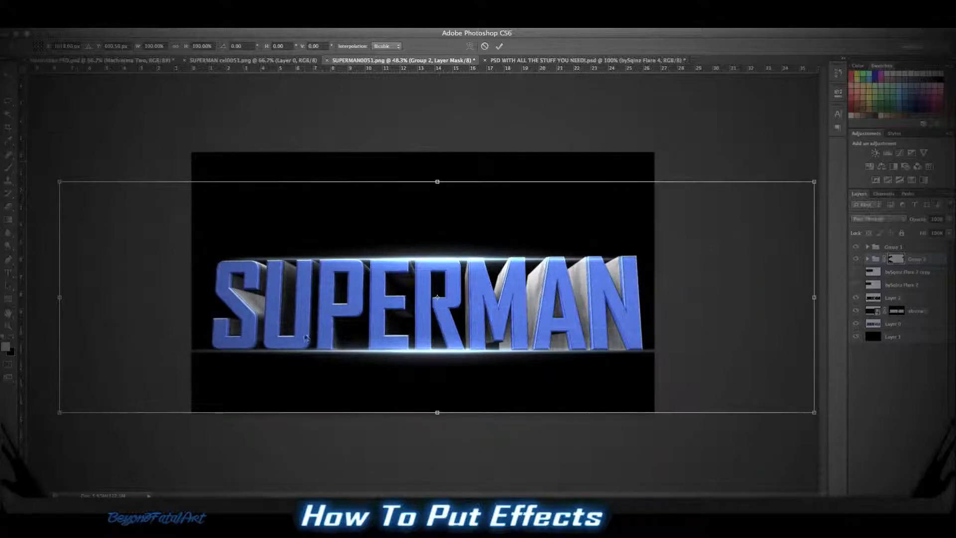
drag(49, 413, 47, 419)
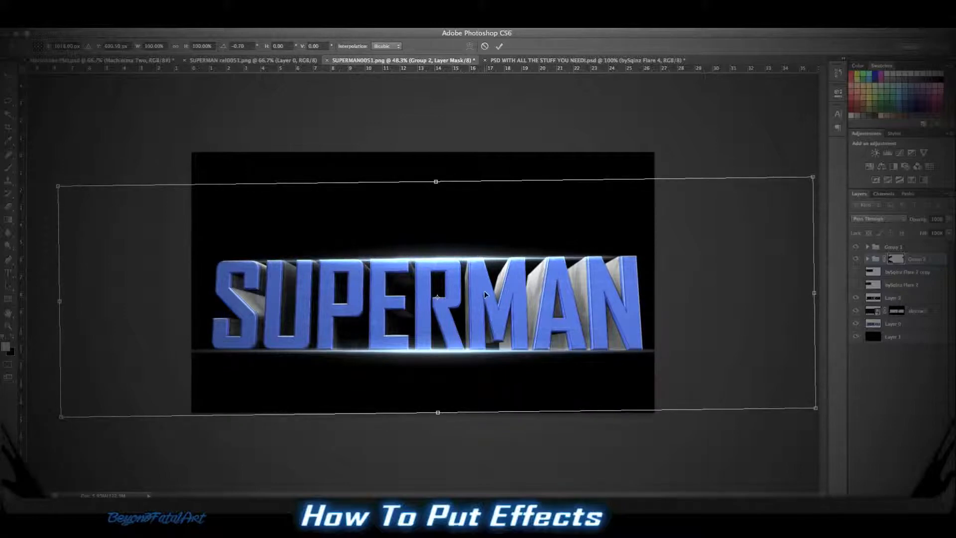
key(Return)
key(e)
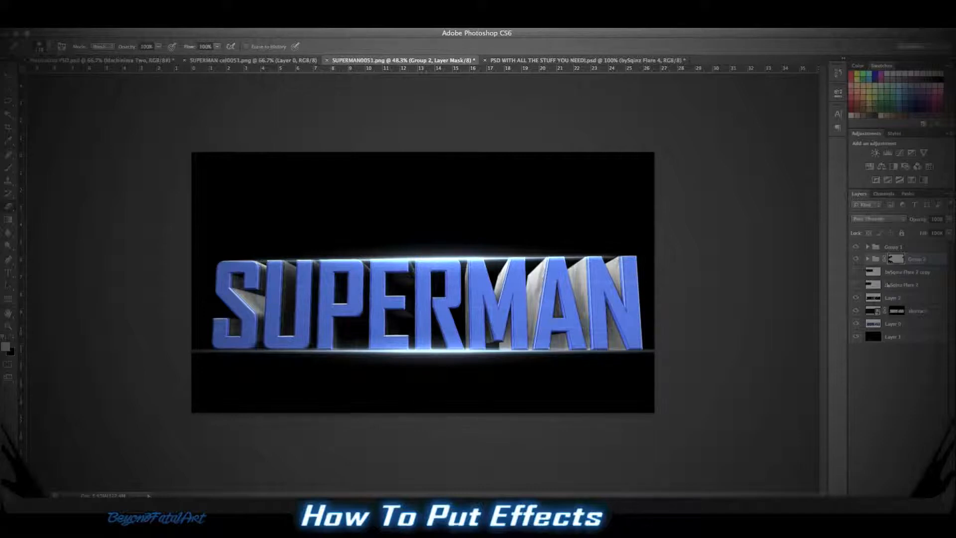
- Hide the lower flare group, duplicate the masked upper group and move the copy onto the text's lower edge
click(855, 246)
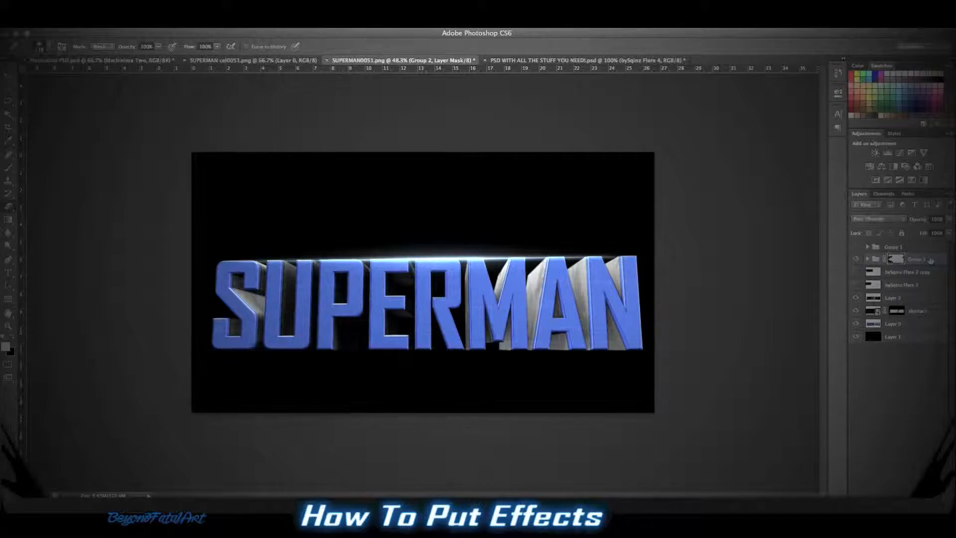
key(ctrl+j)
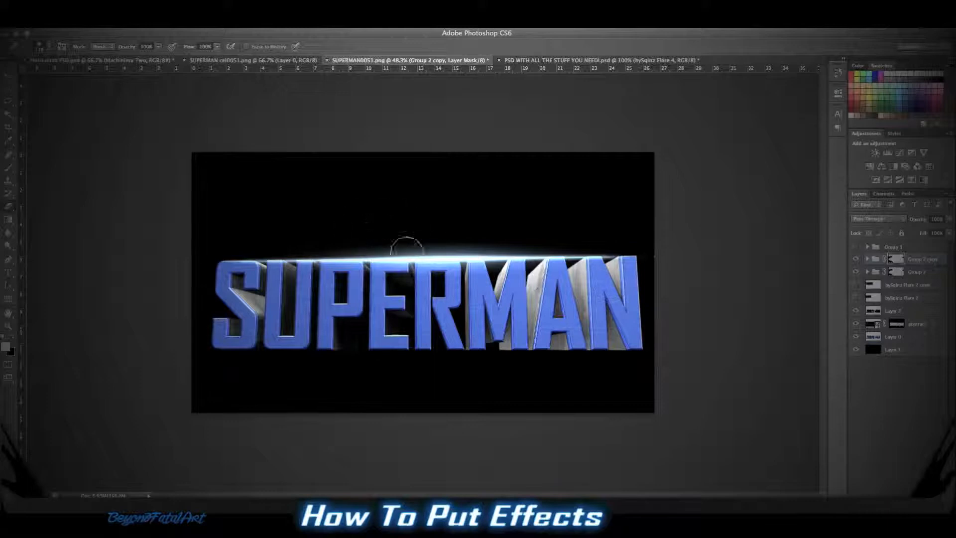
key(v)
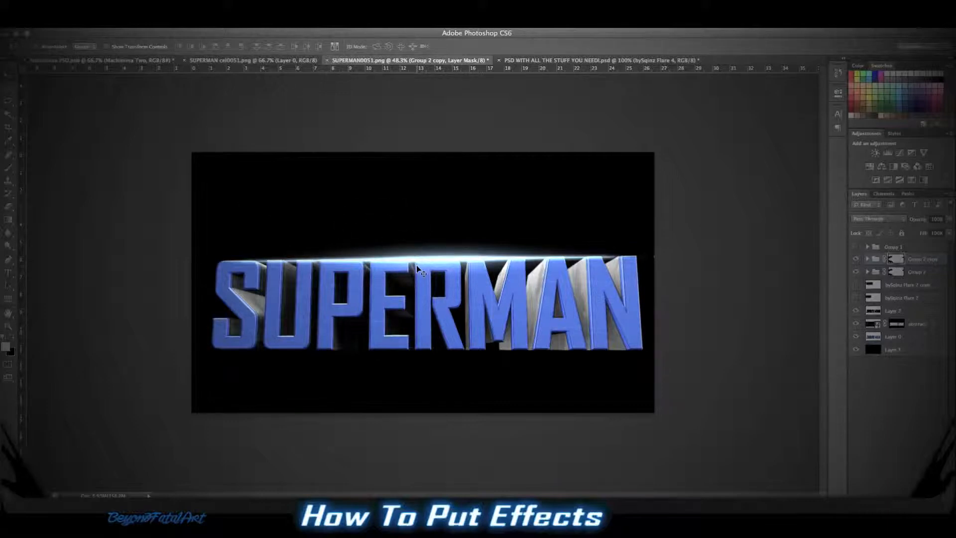
drag(416, 265, 412, 350)
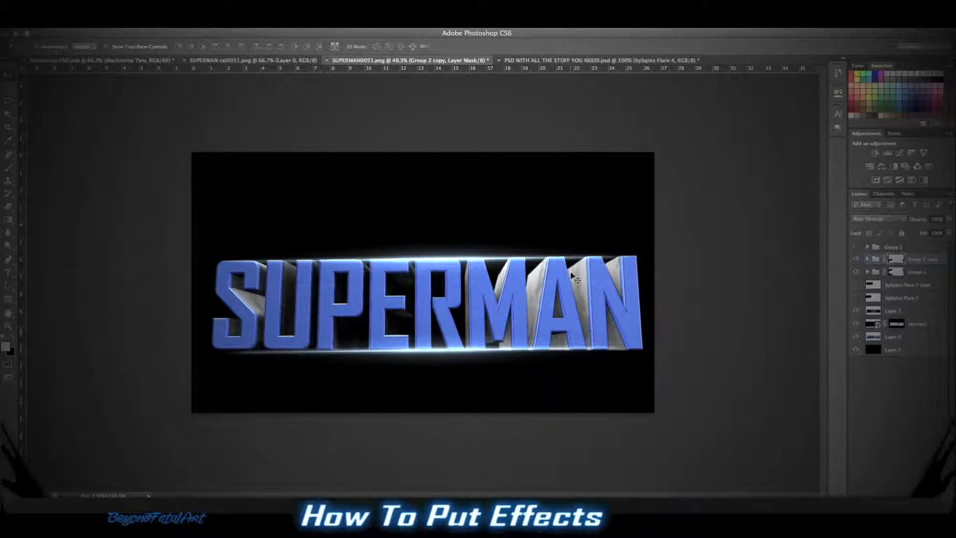
- Save the document, rotate the lower-edge flare group copy by about 0.46° and commit the transformation
key(ctrl+t)
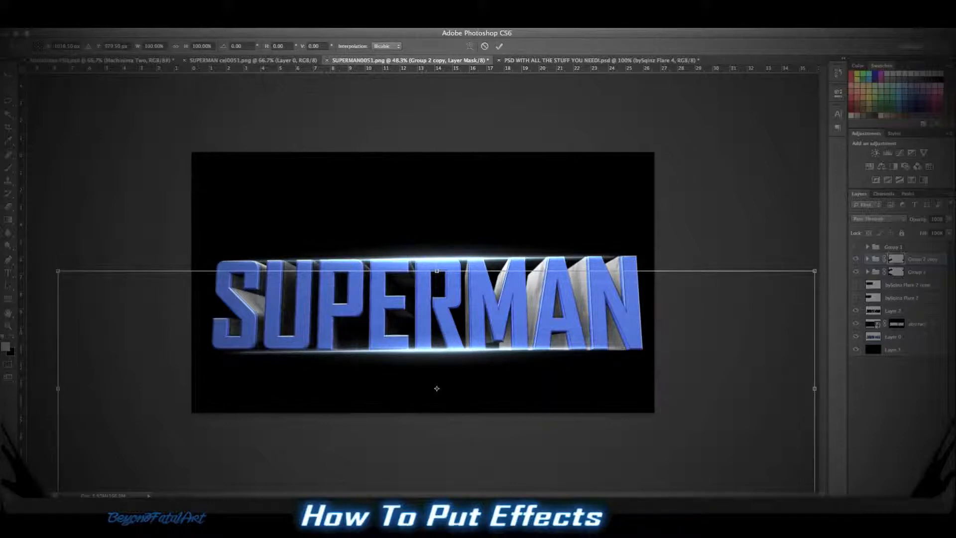
key(ctrl+s)
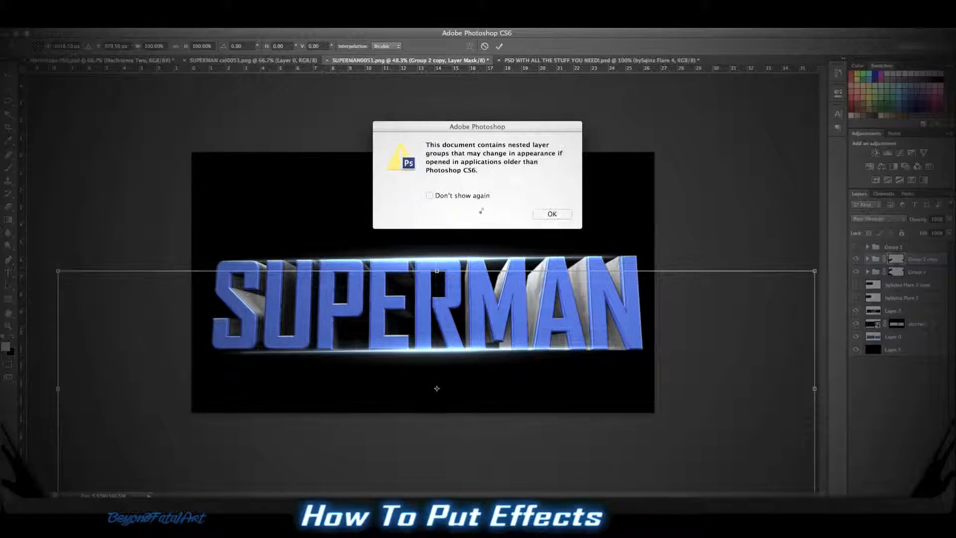
click(538, 212)
drag(49, 266, 52, 263)
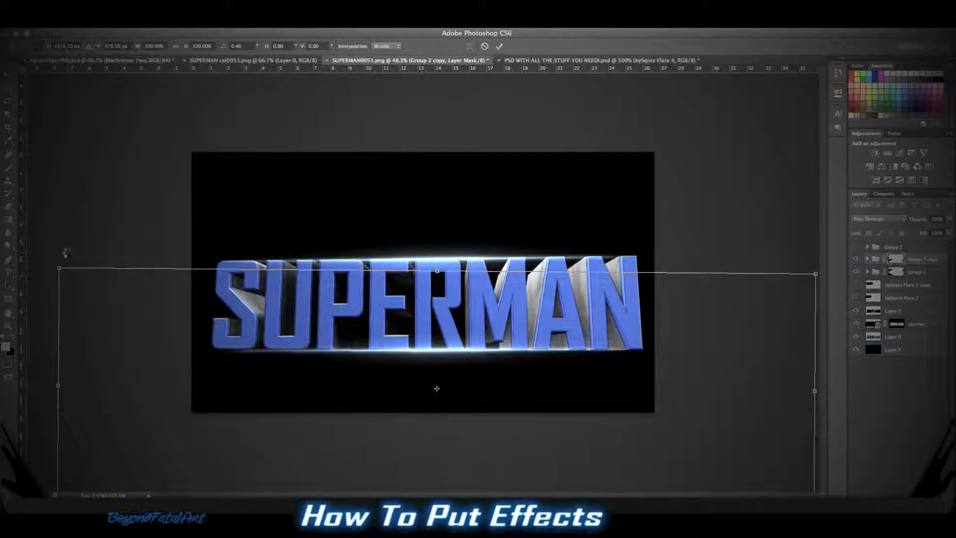
key(Return)
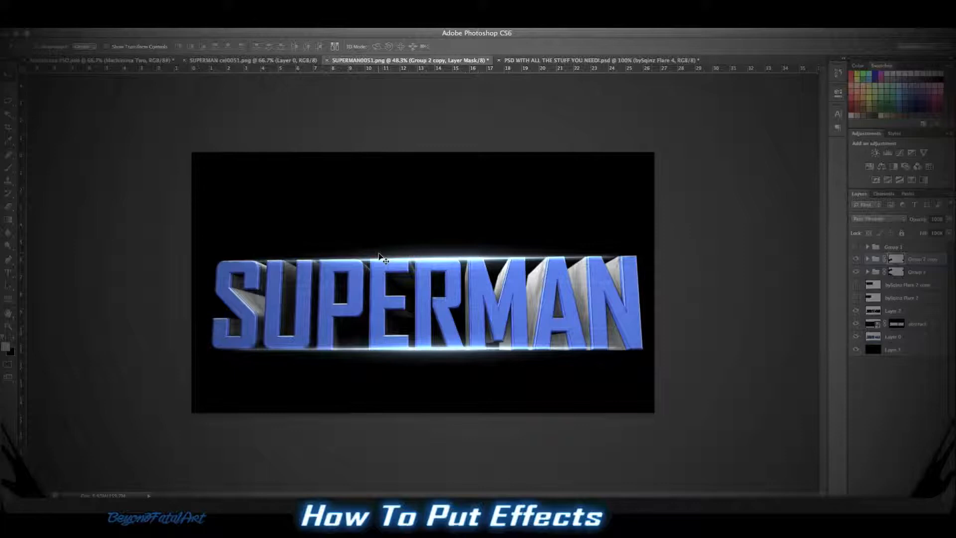
- Select the black background layer and browse the desktop folders in Finder to the Renders folder directly inside PanicArtz 1k GFX Pack 2
click(891, 351)
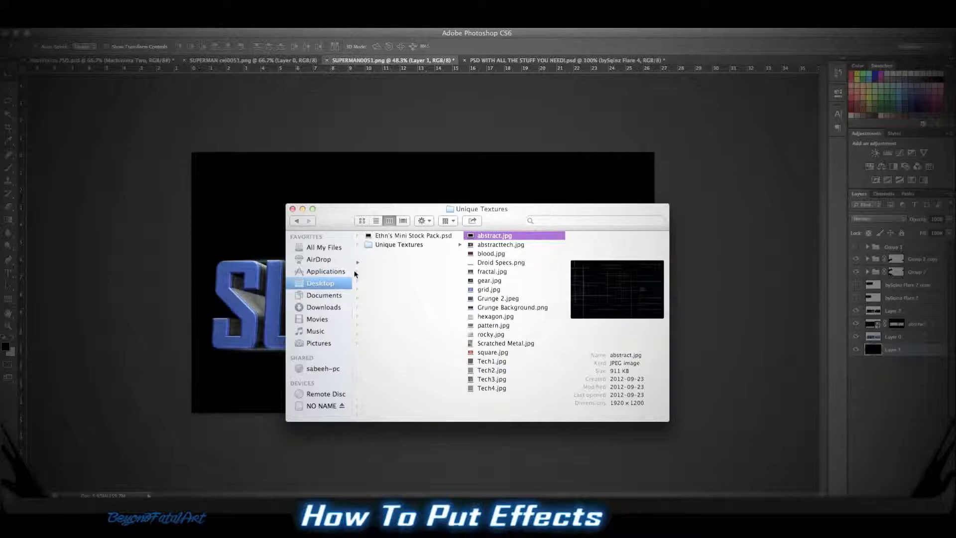
key(Left)
key(Left)
key(Down)
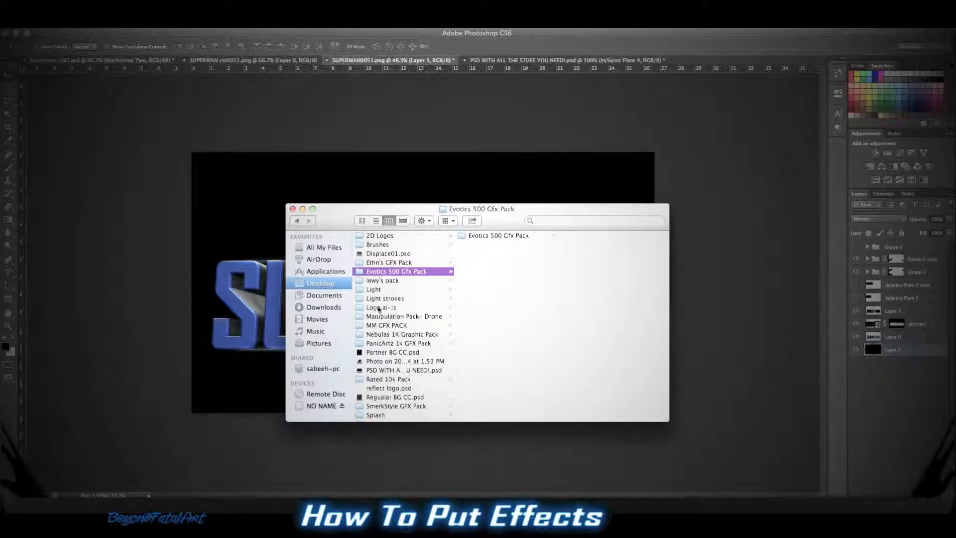
click(391, 344)
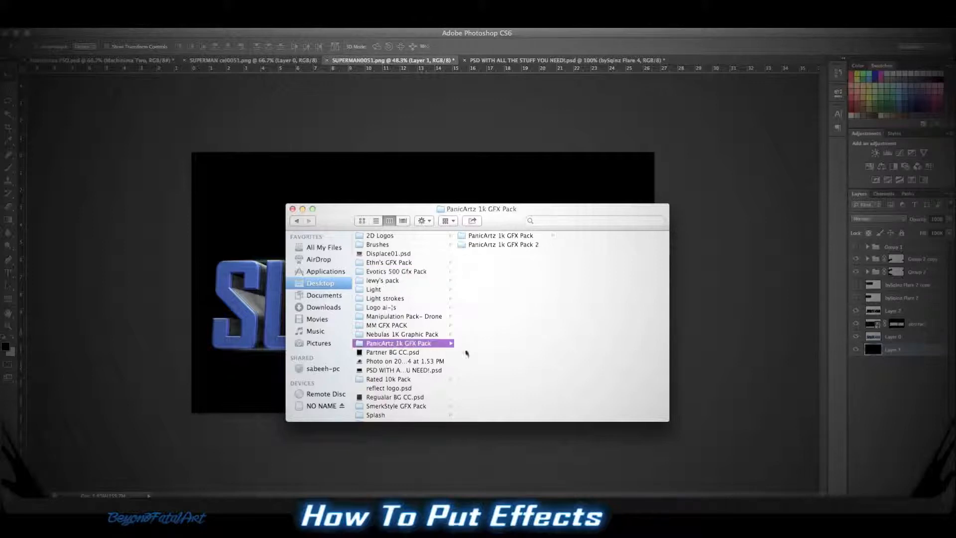
click(523, 244)
click(567, 236)
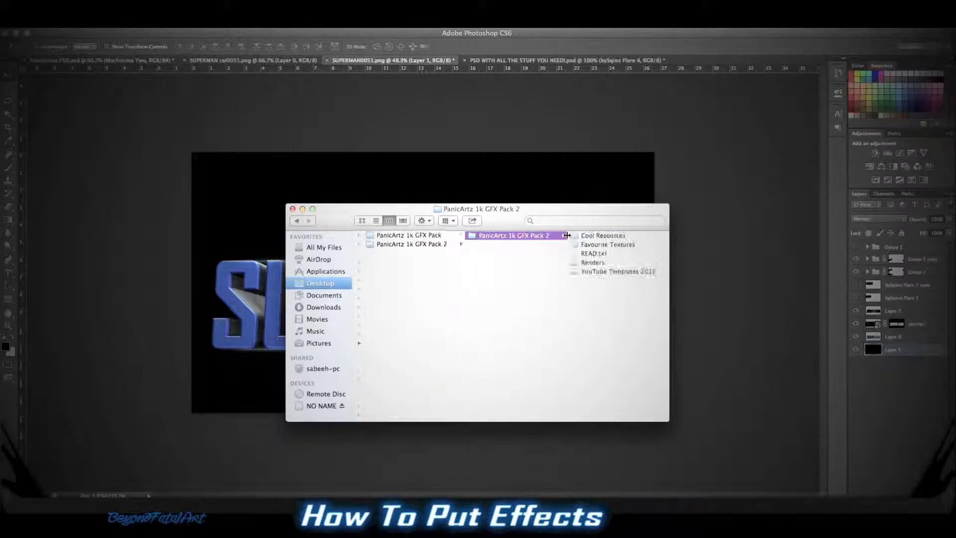
click(587, 263)
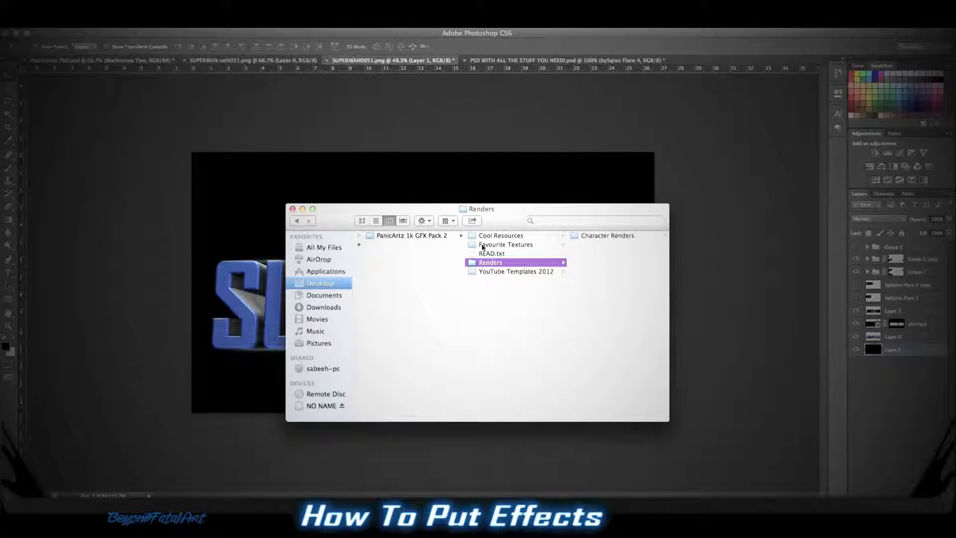
- Go back through PanicArtz 1k GFX Pack 2 and open the Renders folder inside Cool Resources
click(357, 236)
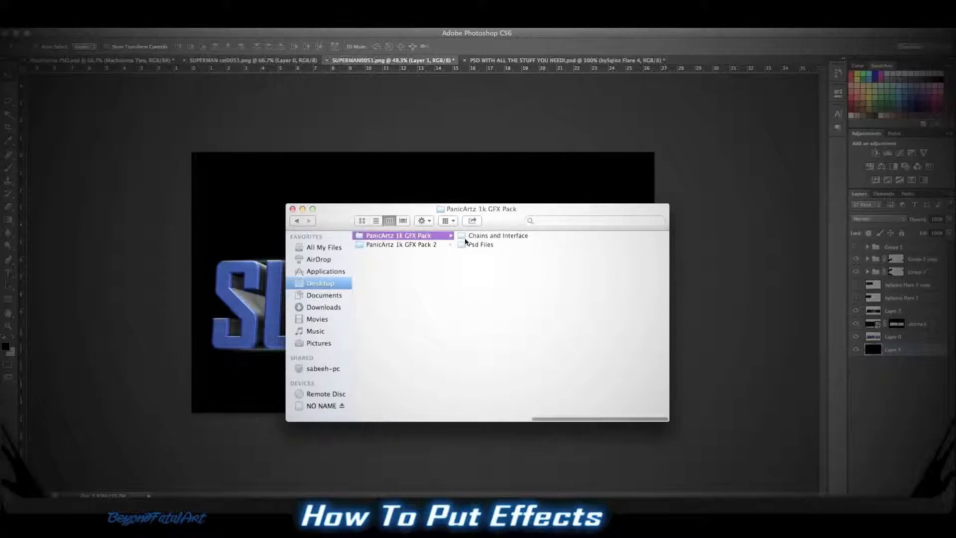
click(419, 244)
click(505, 237)
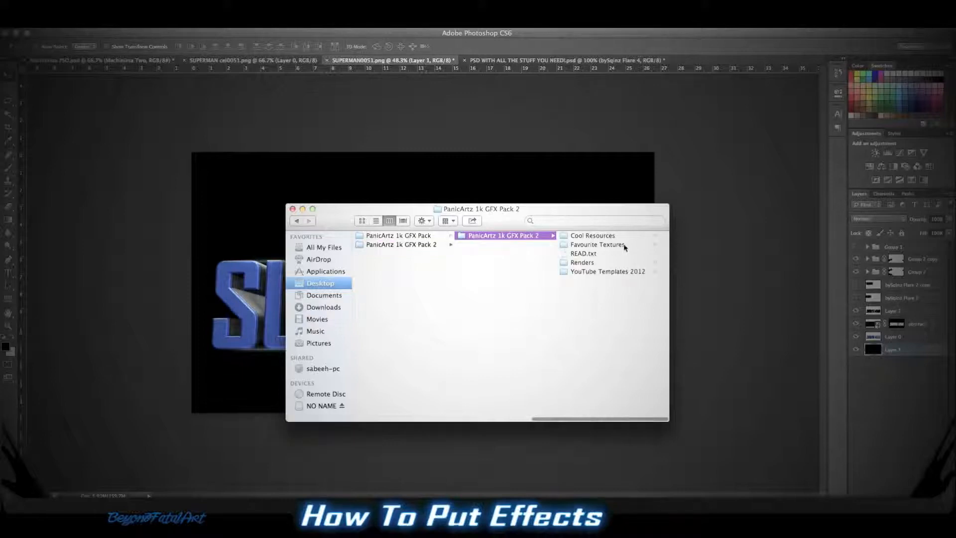
click(584, 262)
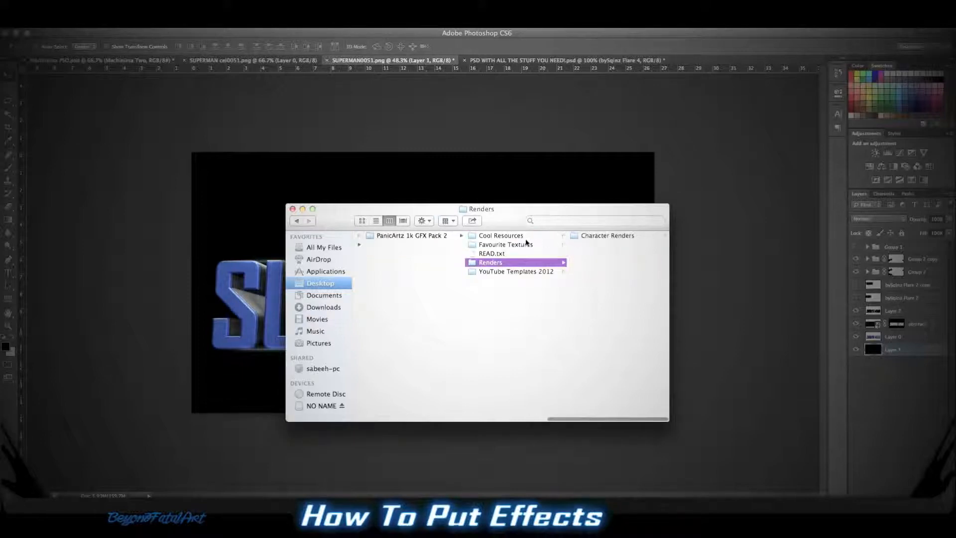
click(526, 244)
click(520, 236)
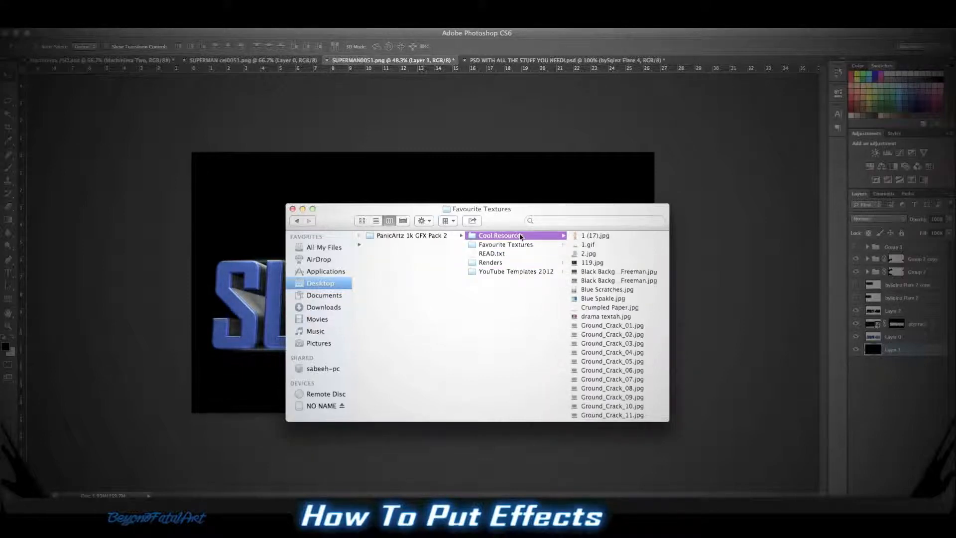
click(597, 263)
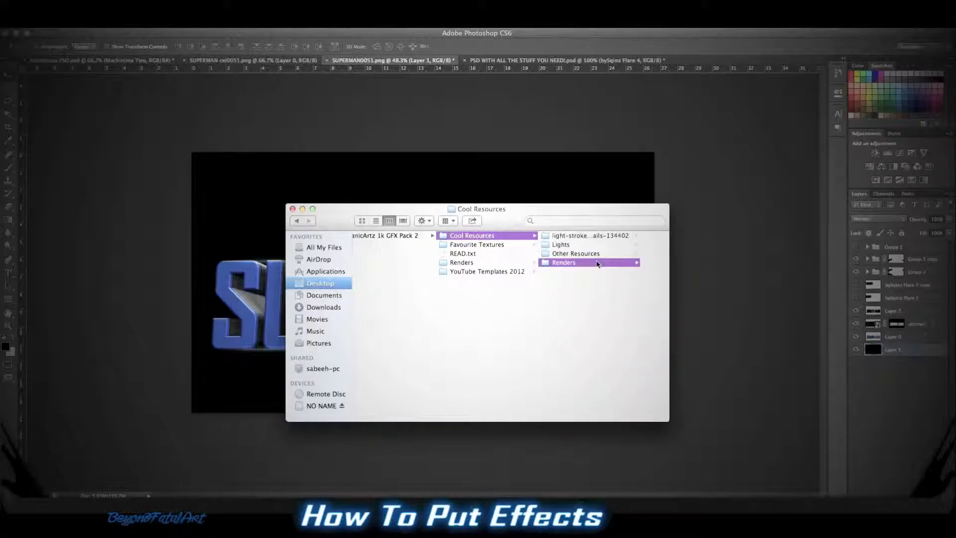
- Preview the ASGARD, Cain and Einherjar render images in the Renders folder
click(598, 243)
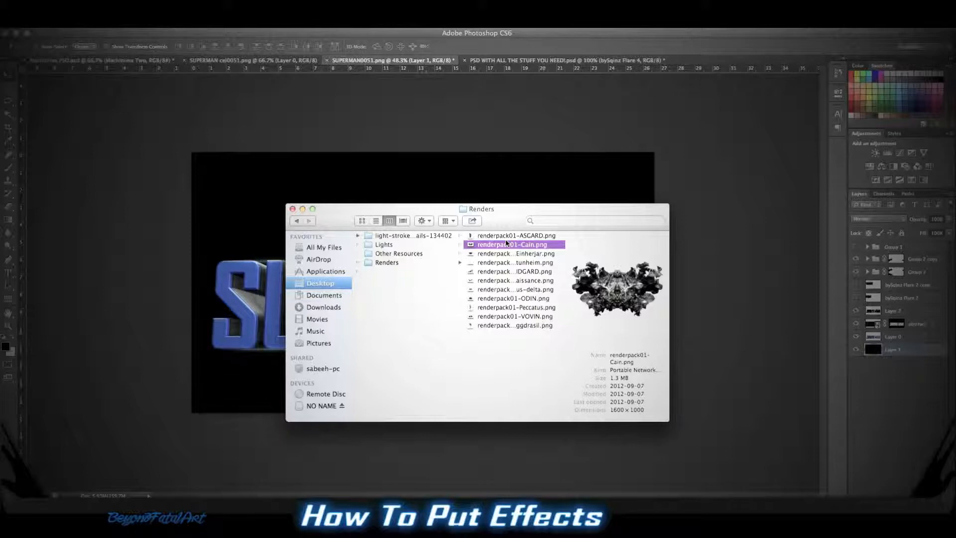
click(506, 238)
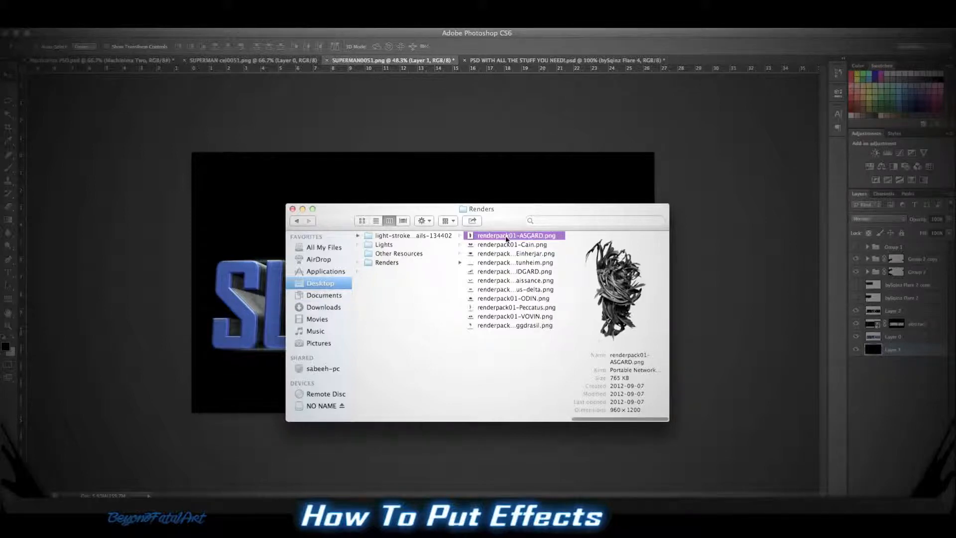
click(500, 245)
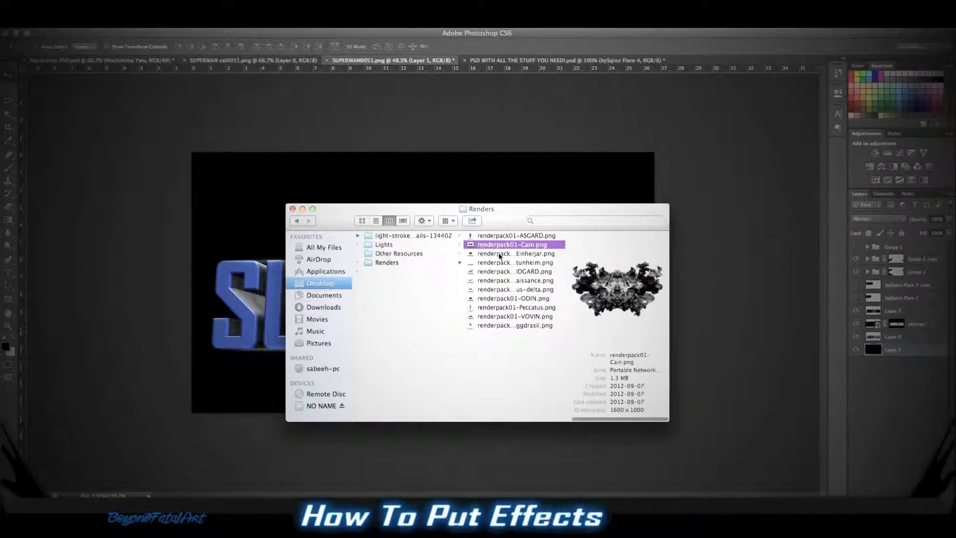
click(499, 254)
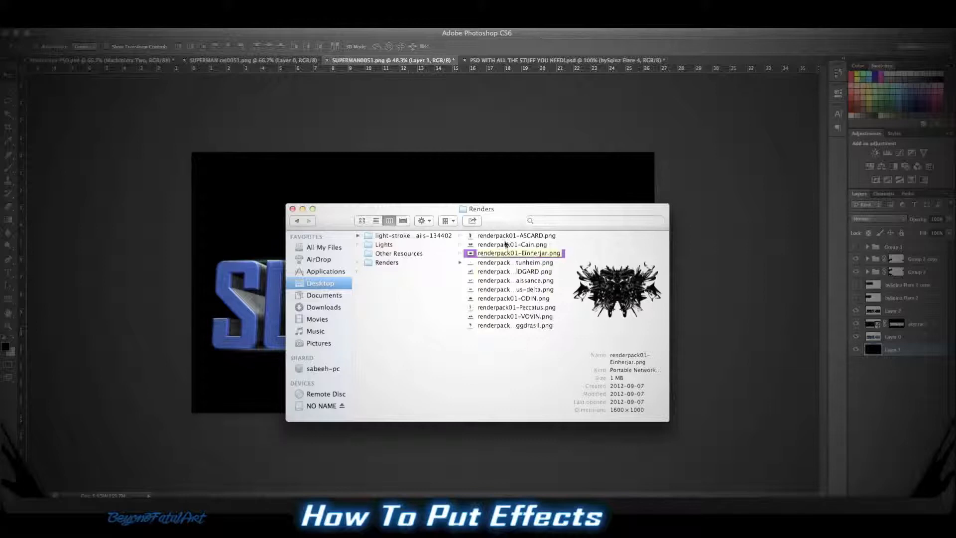
- Place renderpack01-Cain.png into the SUPERMAN document just above the black background layer and position it centred behind the text
click(504, 238)
click(502, 244)
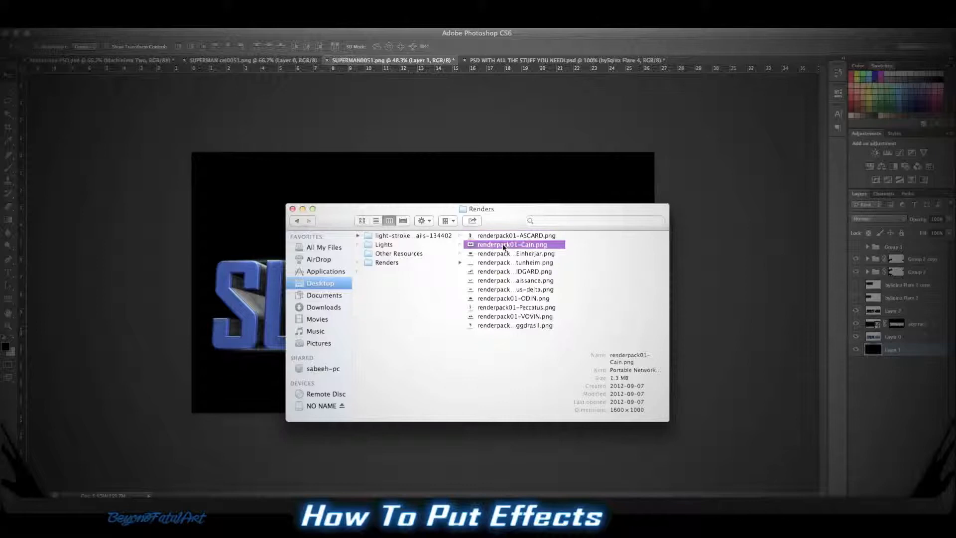
drag(493, 250, 240, 202)
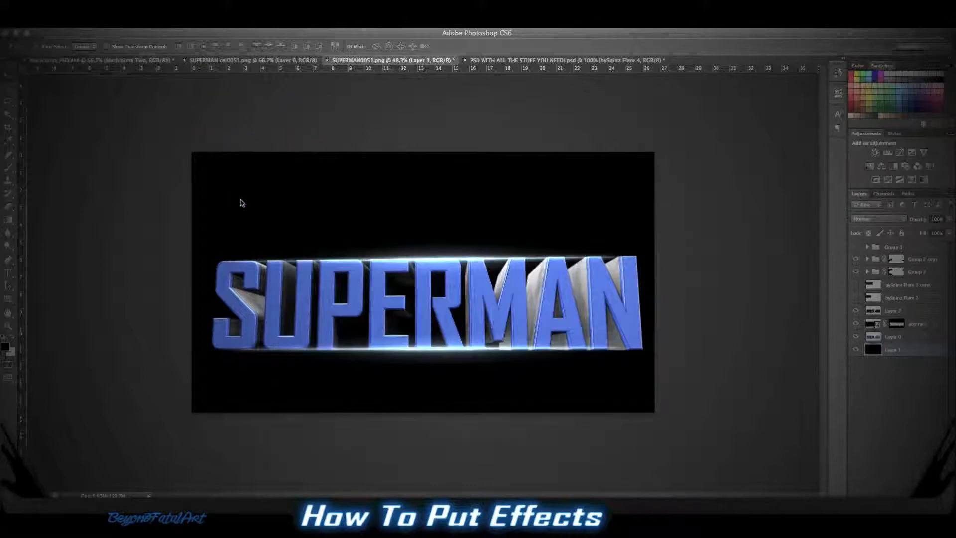
drag(380, 224, 382, 238)
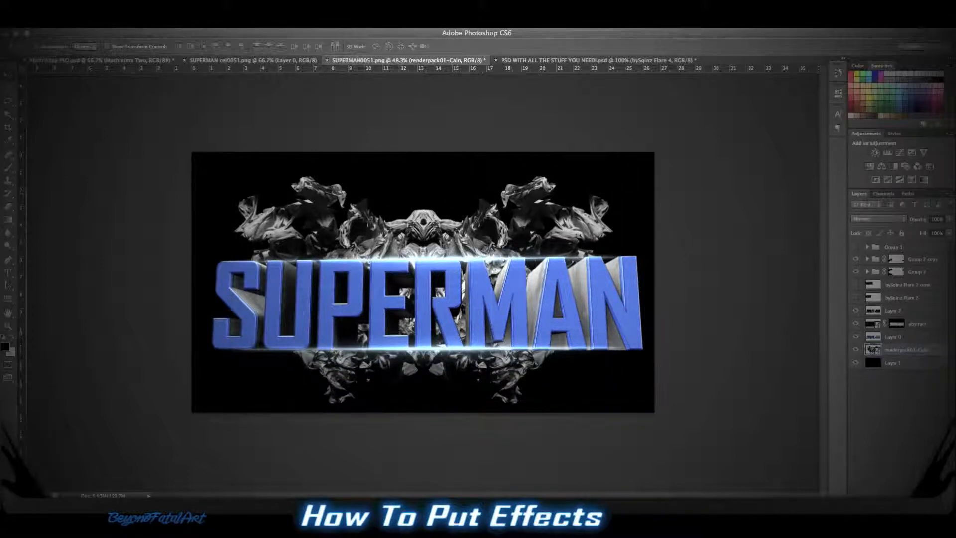
- Add a black-to-white Gradient Overlay to the renderpack01-Cain layer and set its blend mode to Overlay
double_click(926, 350)
double_click(939, 354)
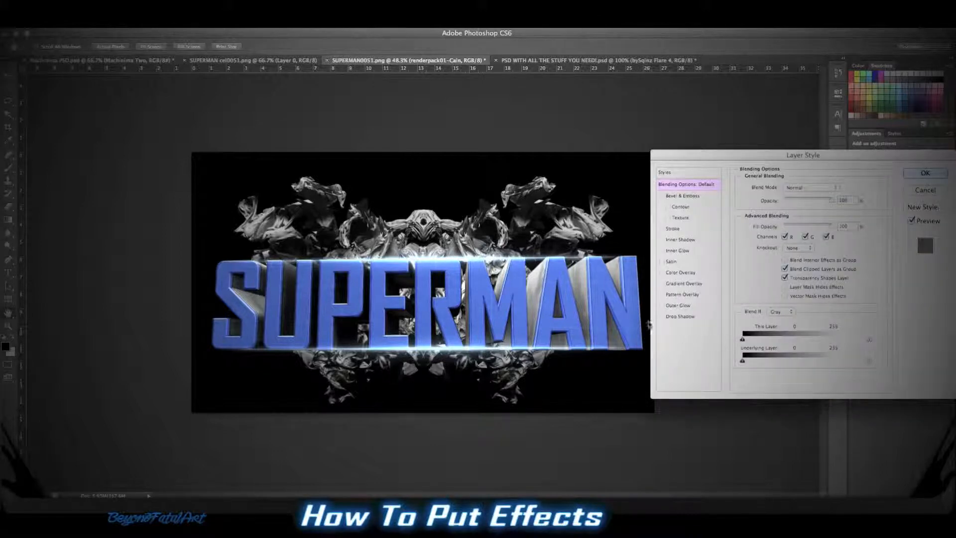
click(663, 283)
click(672, 284)
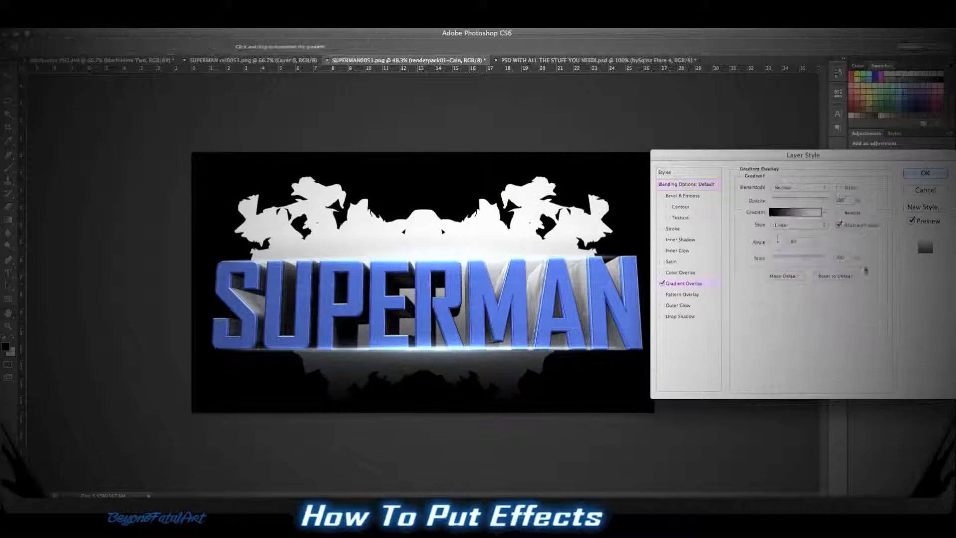
click(792, 193)
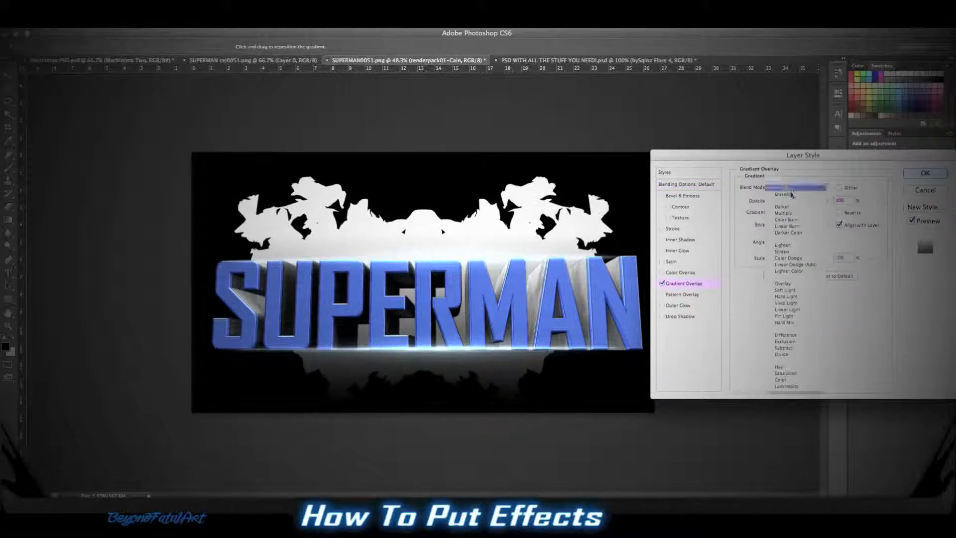
click(788, 284)
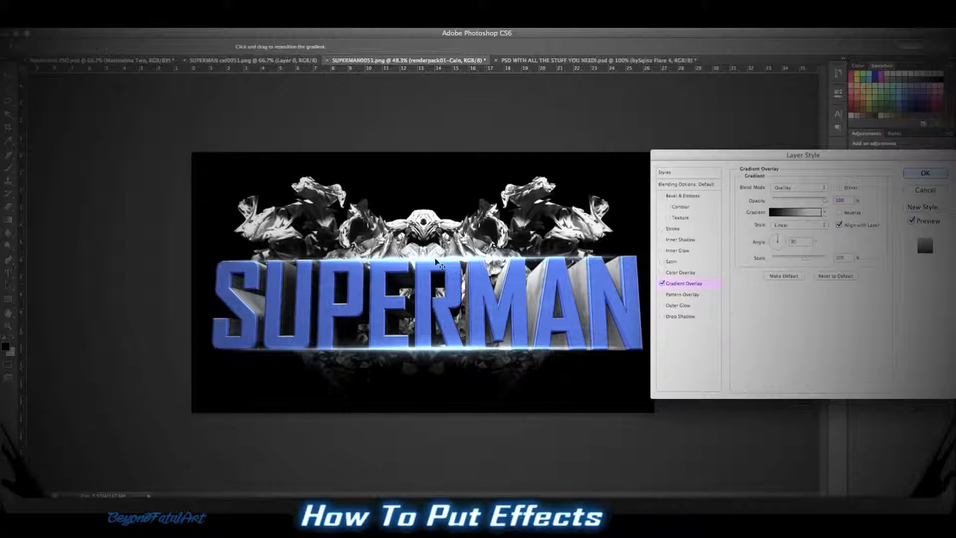
- Add a Color Overlay to the Cain render layer with the blue colour 1f8fed
click(661, 273)
click(681, 273)
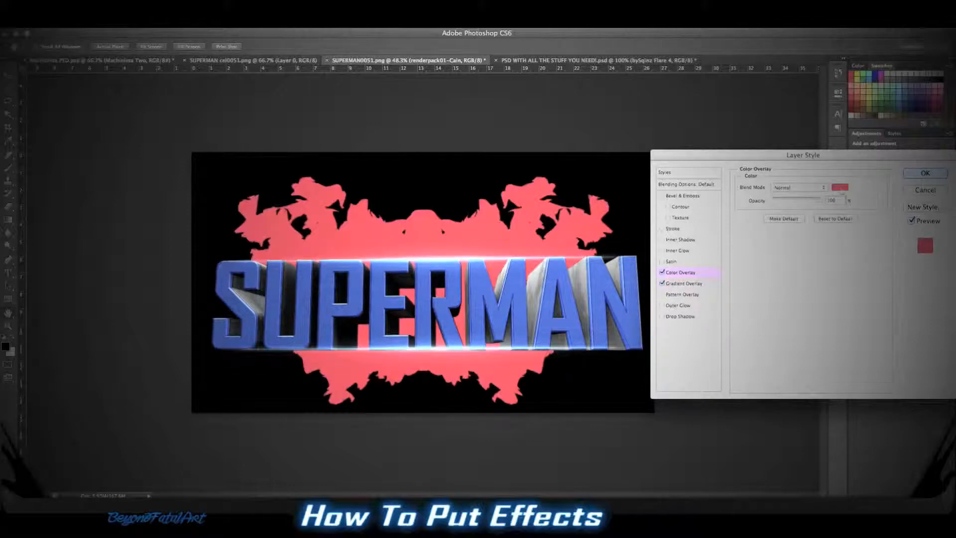
click(839, 188)
drag(676, 269, 677, 297)
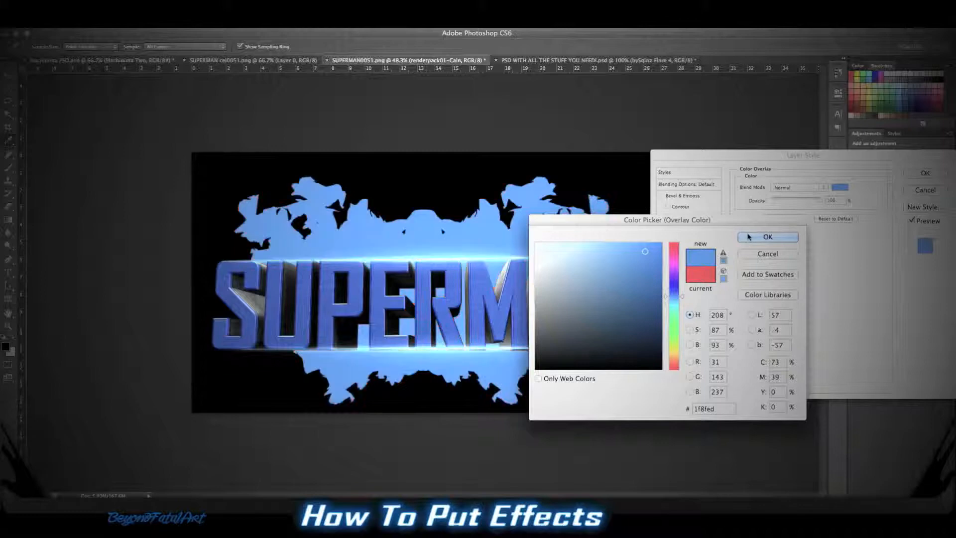
click(767, 237)
- Try the Color and Hue blend modes for the render's blue Color Overlay
click(784, 188)
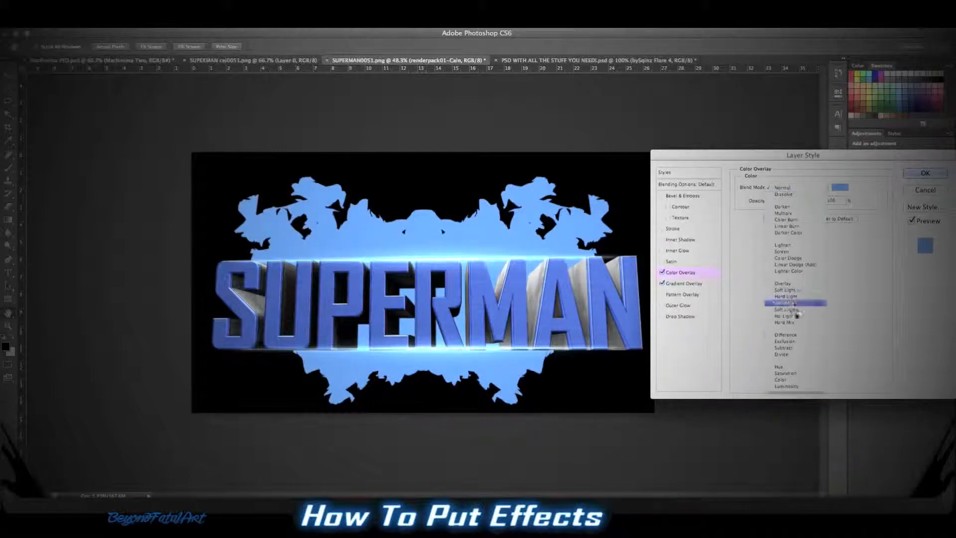
click(788, 381)
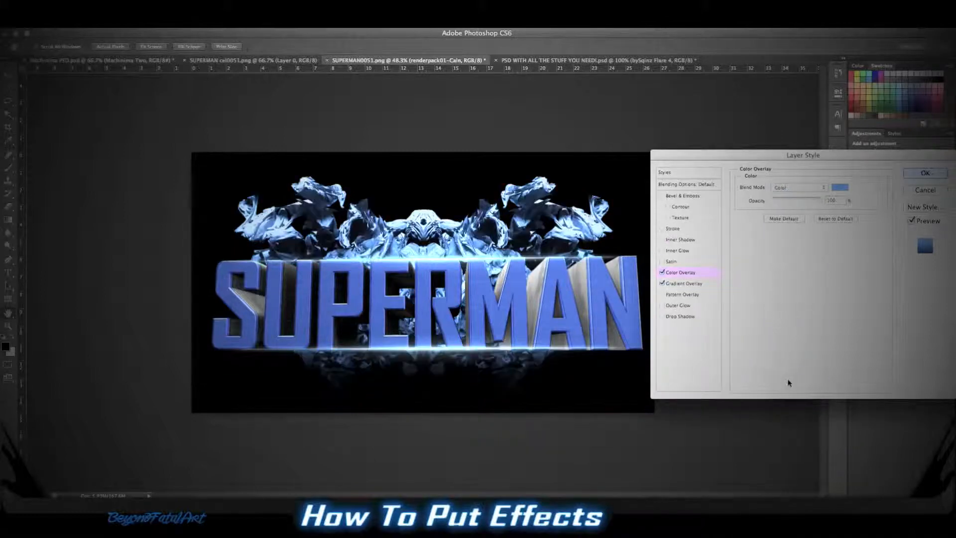
click(819, 189)
click(783, 176)
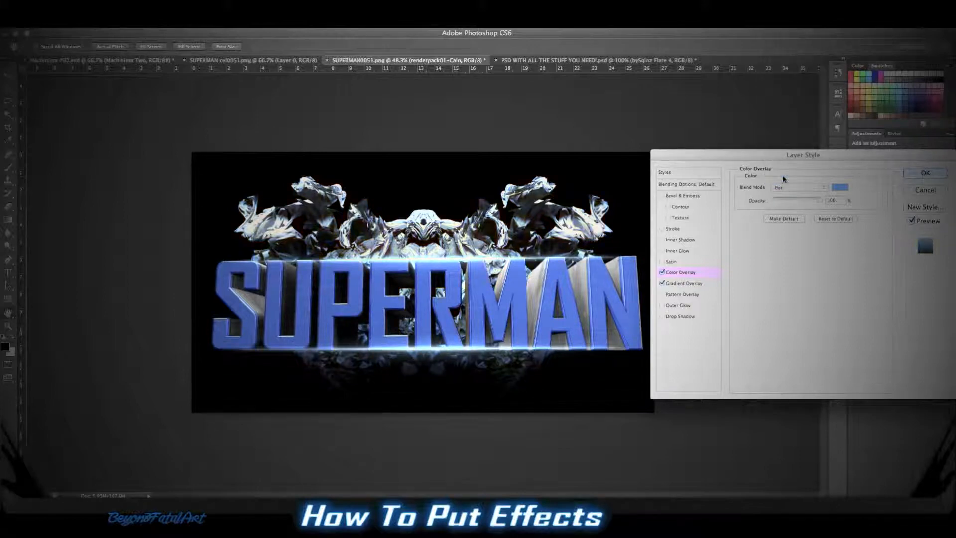
- Set the Color Overlay's blend mode to Soft Light, lower its opacity and apply the layer style
click(784, 187)
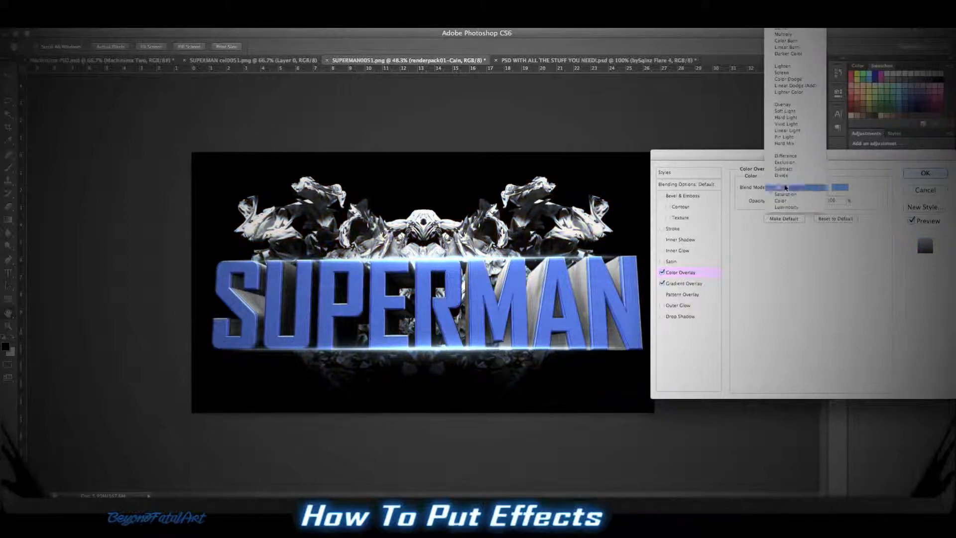
click(784, 111)
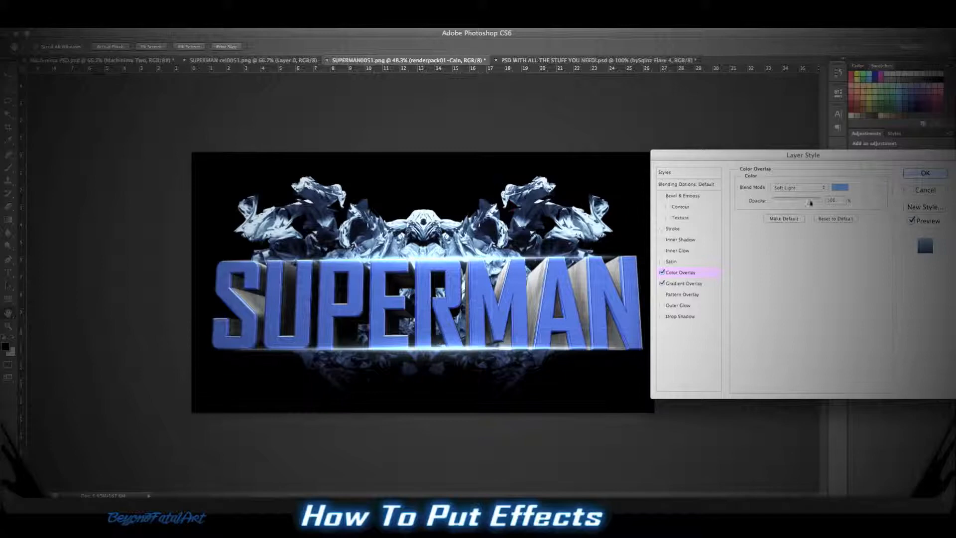
drag(830, 201, 799, 200)
click(922, 174)
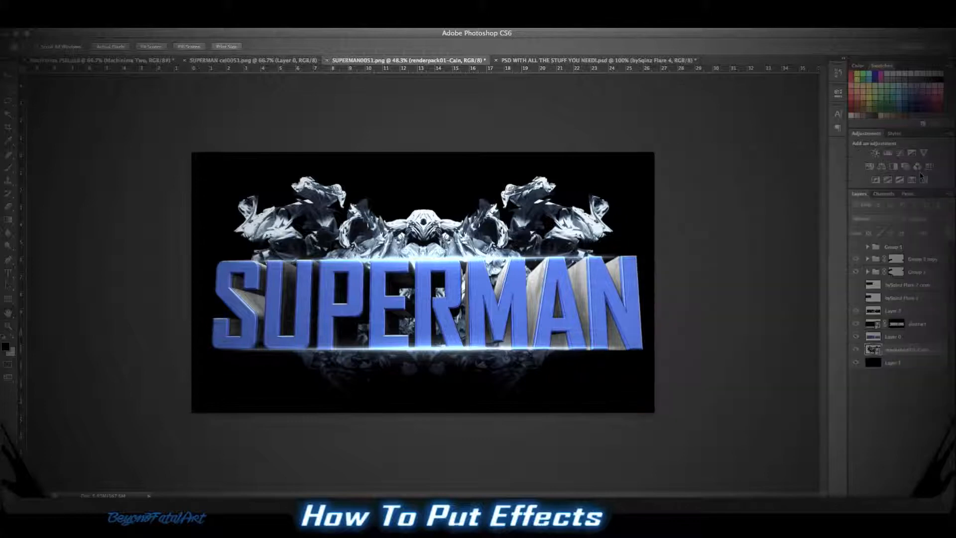